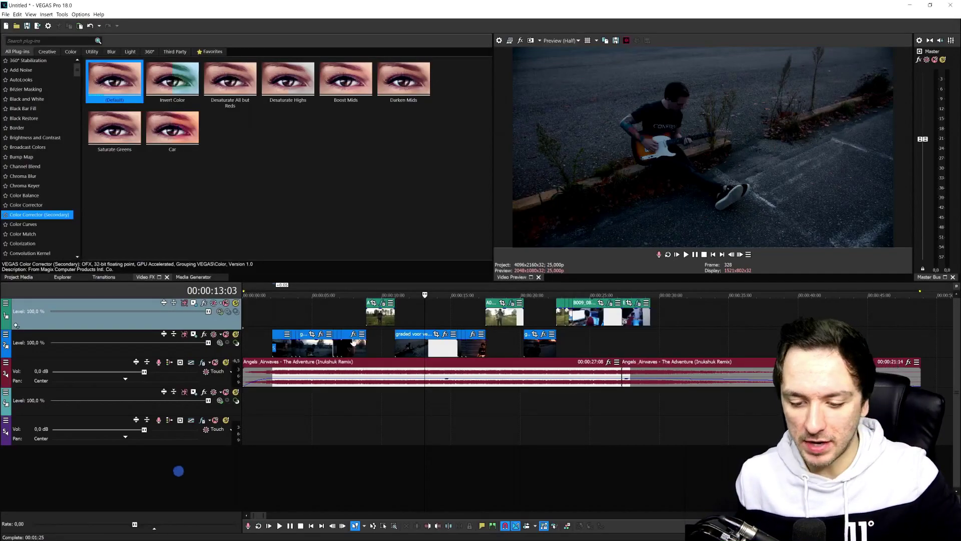
# - Stretch the S_DissolveGlint fade-in on the opening graded clip to 10 frames (00:00:00:10)
pyautogui.click(496, 315)
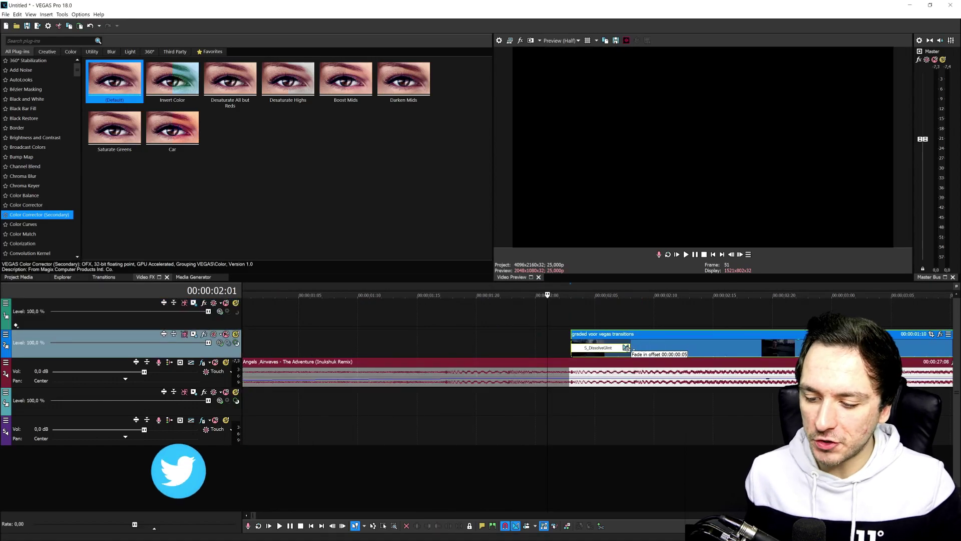
pyautogui.moveTo(649, 347); pyautogui.dragTo(684, 357)
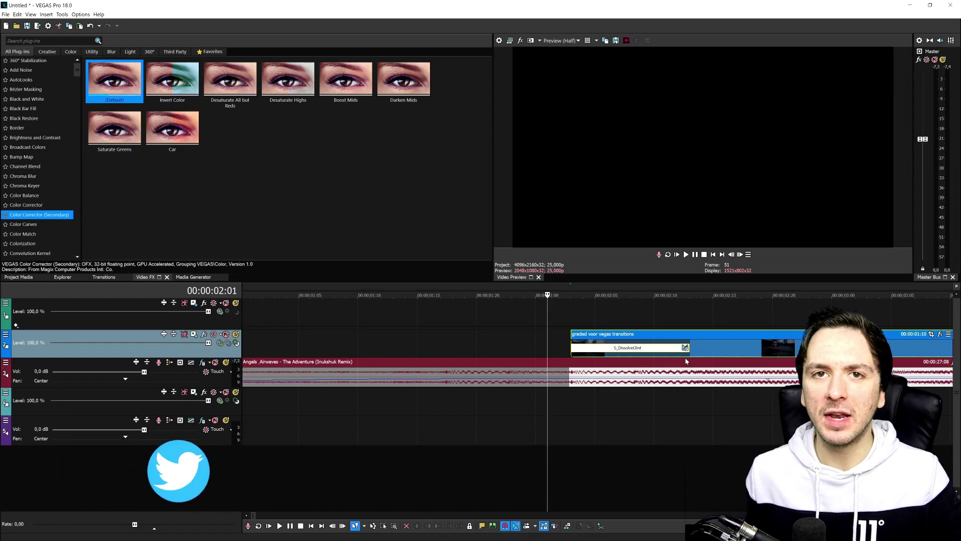
pyautogui.scroll(-3, 685, 361)
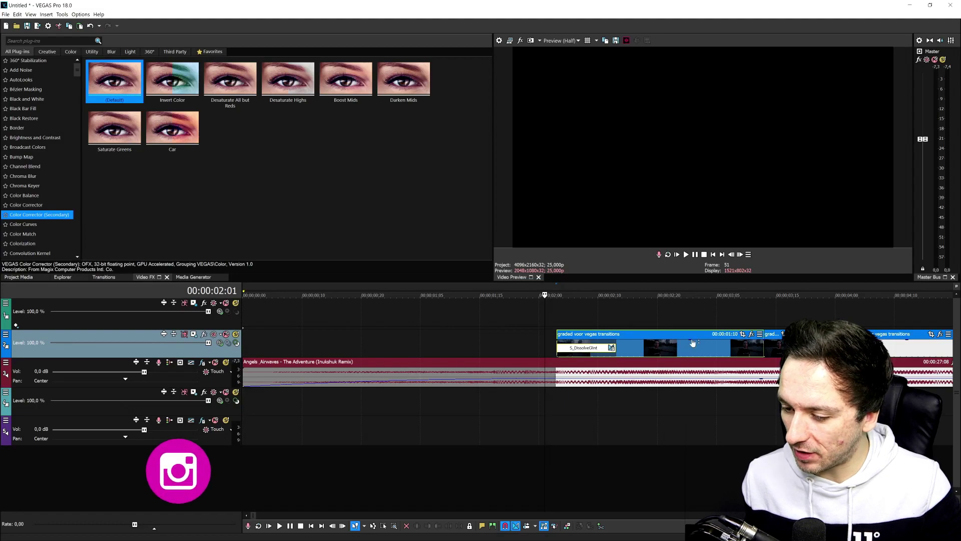
# - Mute the music track and preview the dissolve transition playback
pyautogui.click(215, 361)
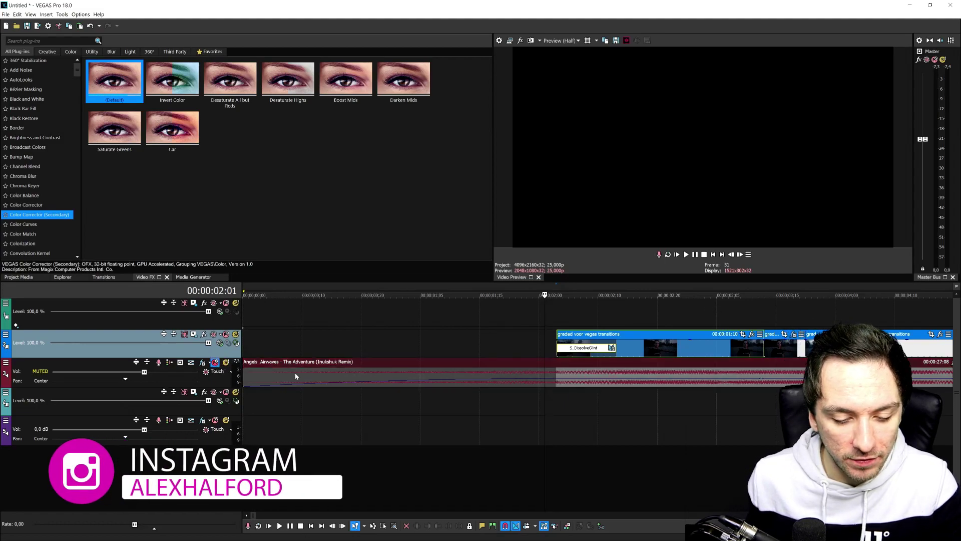
pyautogui.click(475, 324)
pyautogui.press('space')
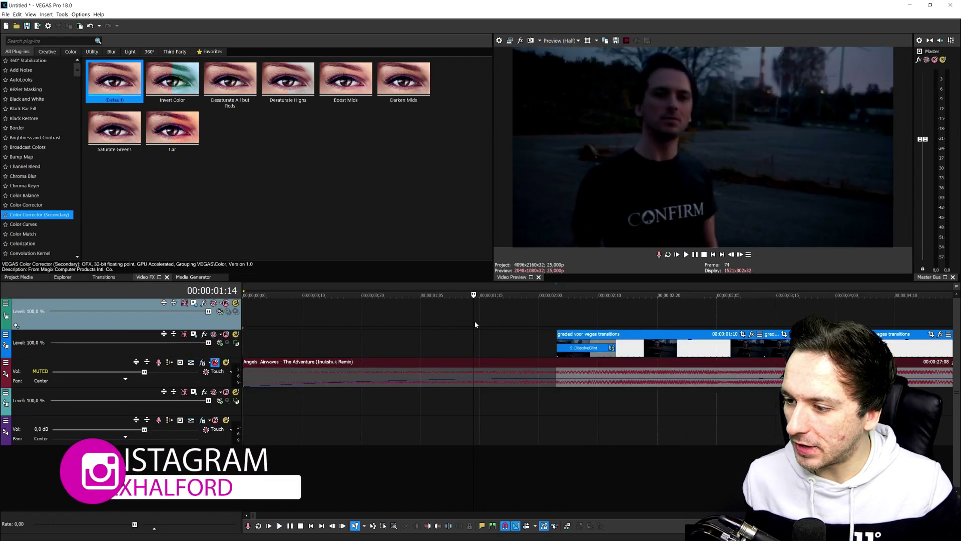
pyautogui.press('space')
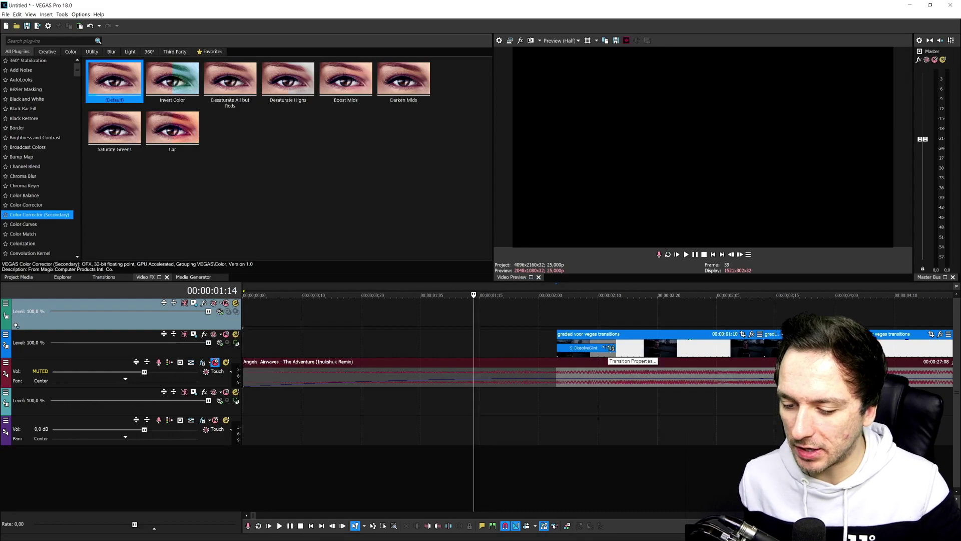
pyautogui.press('space')
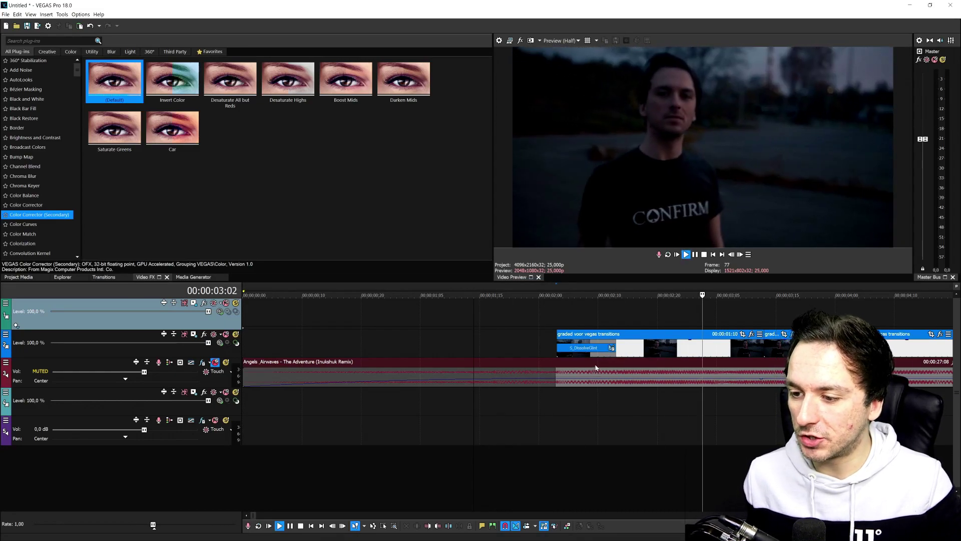
pyautogui.scroll(-2, 593, 363)
pyautogui.press('space')
pyautogui.press('space')
pyautogui.scroll(2, 643, 313)
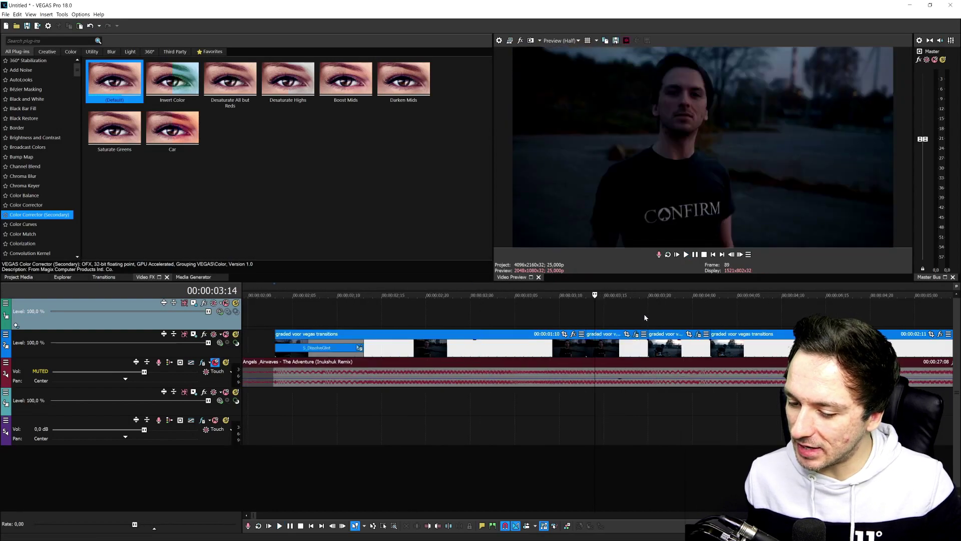
pyautogui.press('space')
pyautogui.press('space')
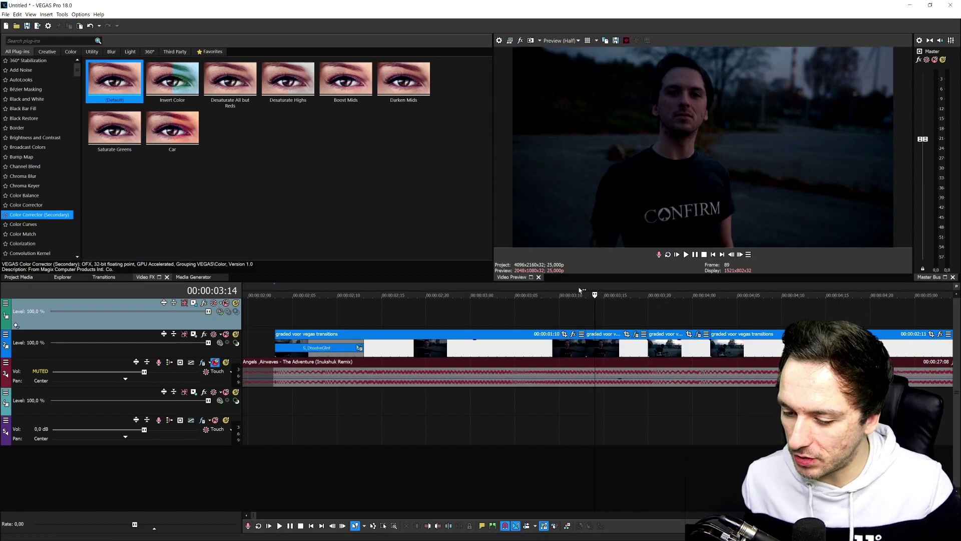
# - Extend the later guitar clip on track 2 so it starts 7 frames earlier
pyautogui.press('Left')
pyautogui.press('Left')
pyautogui.scroll(1, 644, 348)
pyautogui.scroll(-1, 644, 348)
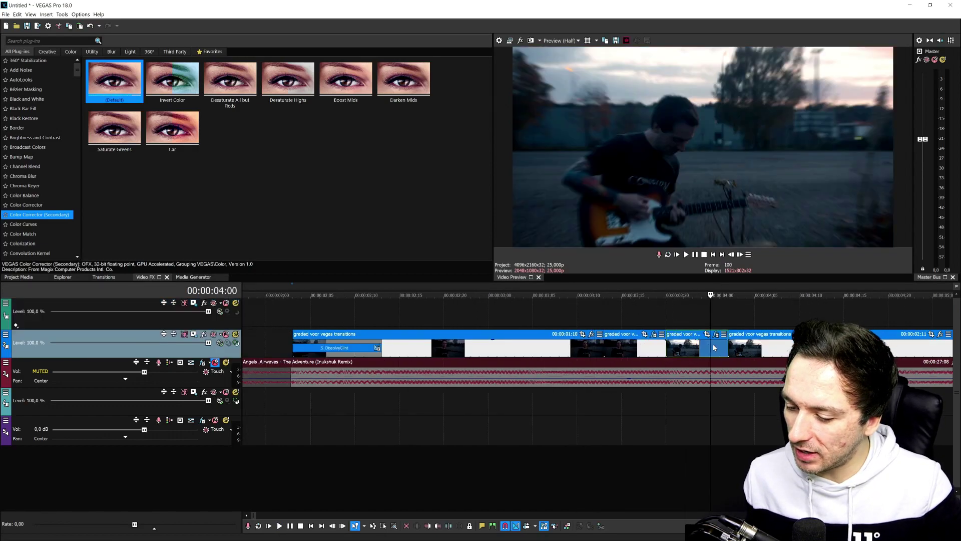
pyautogui.click(644, 350)
pyautogui.moveTo(643, 352); pyautogui.dragTo(651, 345)
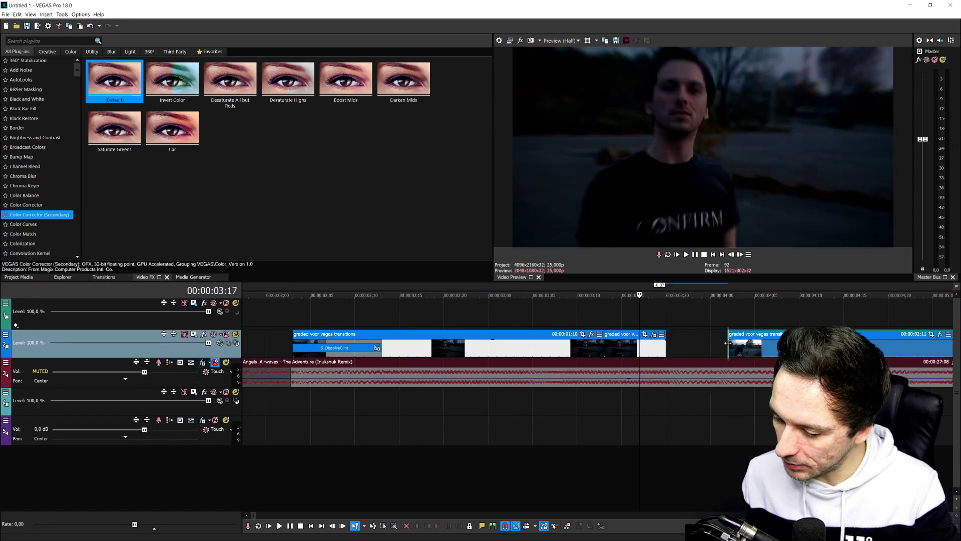
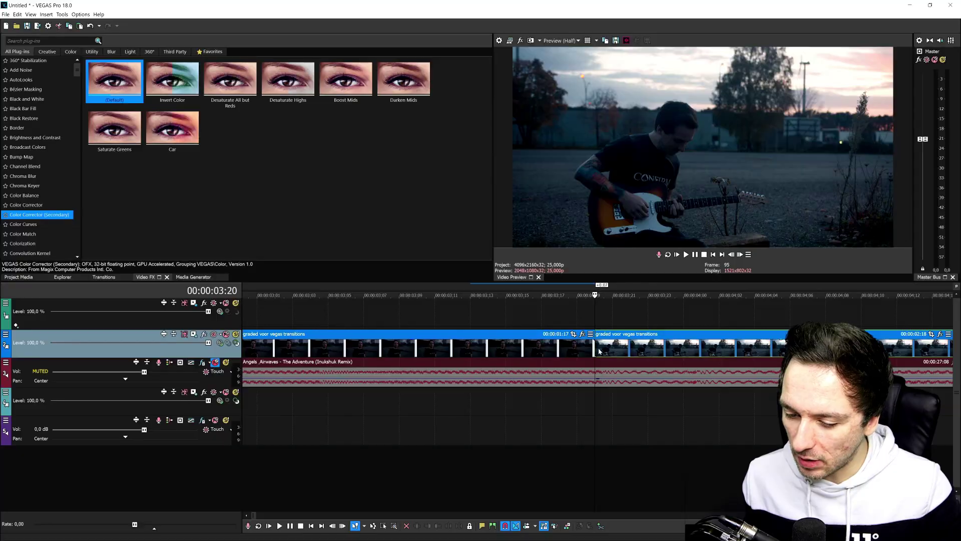
# - Split the guitar clip a couple of frames before the 03:20 cut
pyautogui.scroll(-1, 595, 347)
pyautogui.scroll(2, 598, 347)
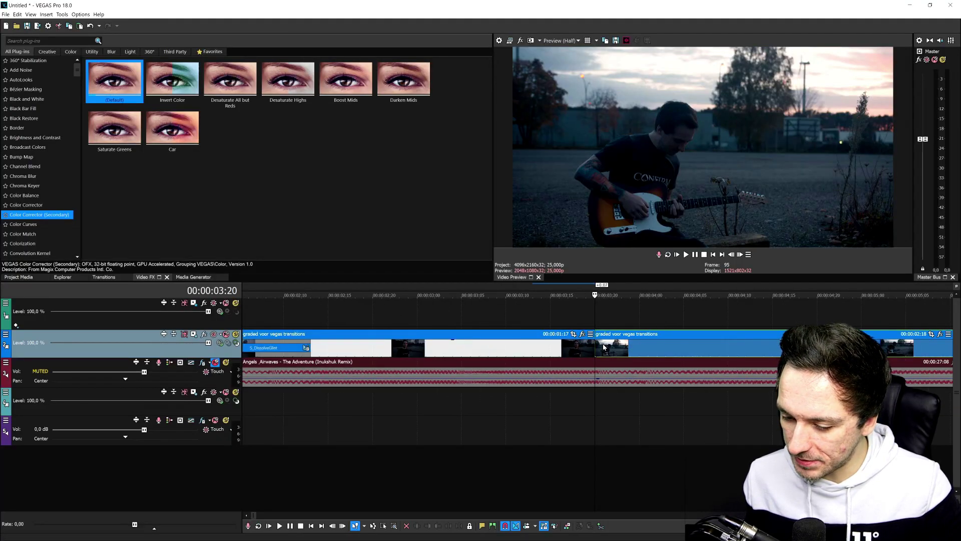
pyautogui.press('Left')
pyautogui.press('Left')
pyautogui.press('Left')
pyautogui.press('Left')
pyautogui.press('Left')
pyautogui.press('Left')
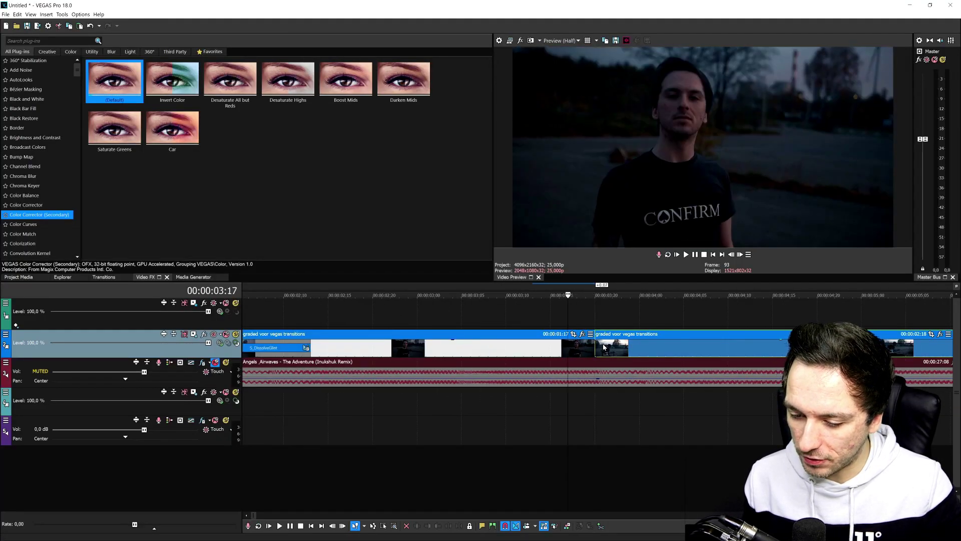
pyautogui.press('Left')
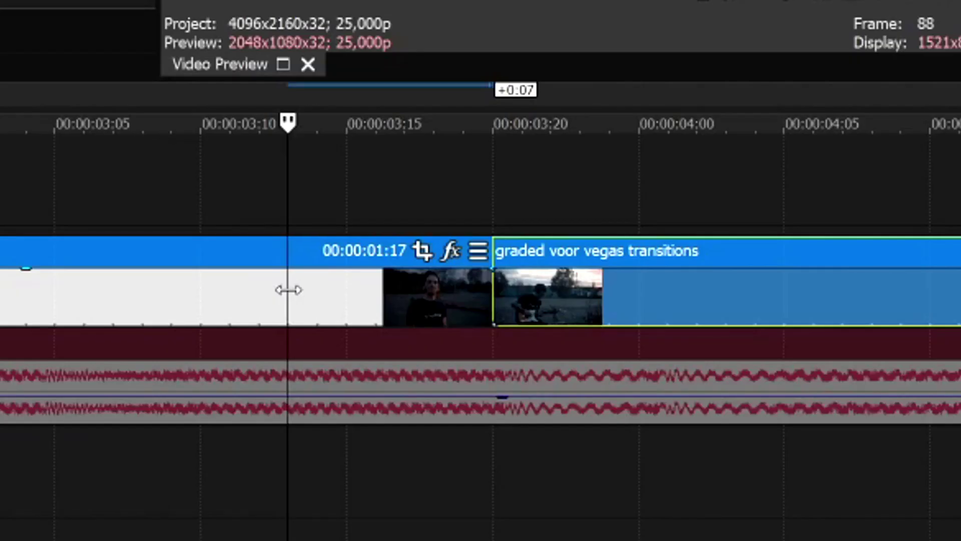
pyautogui.click(544, 346)
pyautogui.press('s')
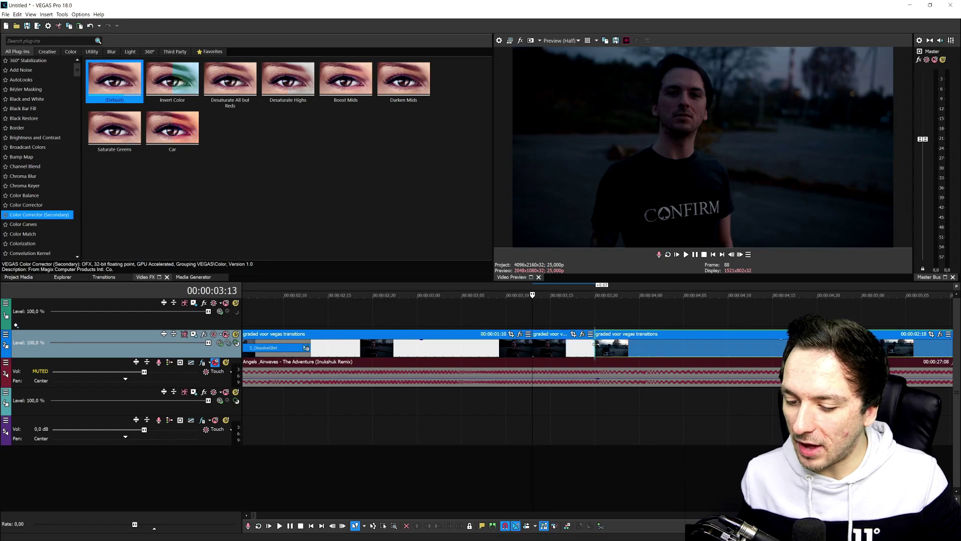
# - Split again a few frames later, isolating the short piece at 03:17, and open its Pan/Crop
pyautogui.click(496, 290)
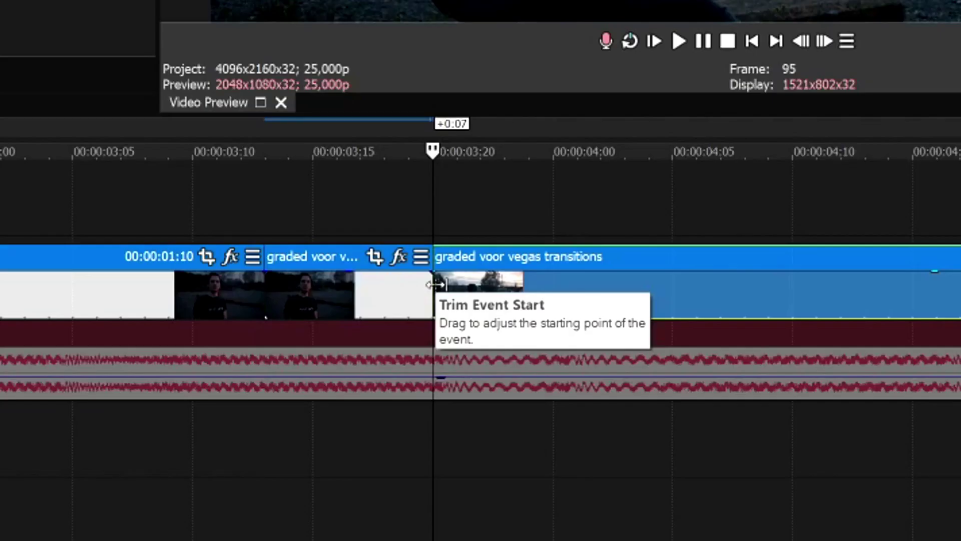
pyautogui.press('Right')
pyautogui.press('Right')
pyautogui.press('Right')
pyautogui.press('Right')
pyautogui.press('Right')
pyautogui.press('Right')
pyautogui.press('Right')
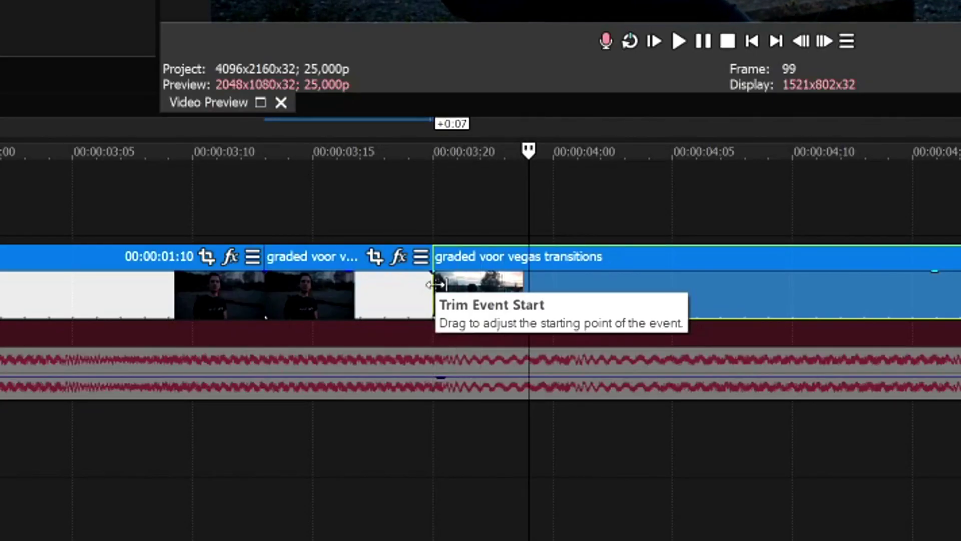
pyautogui.press('s')
pyautogui.click(379, 279)
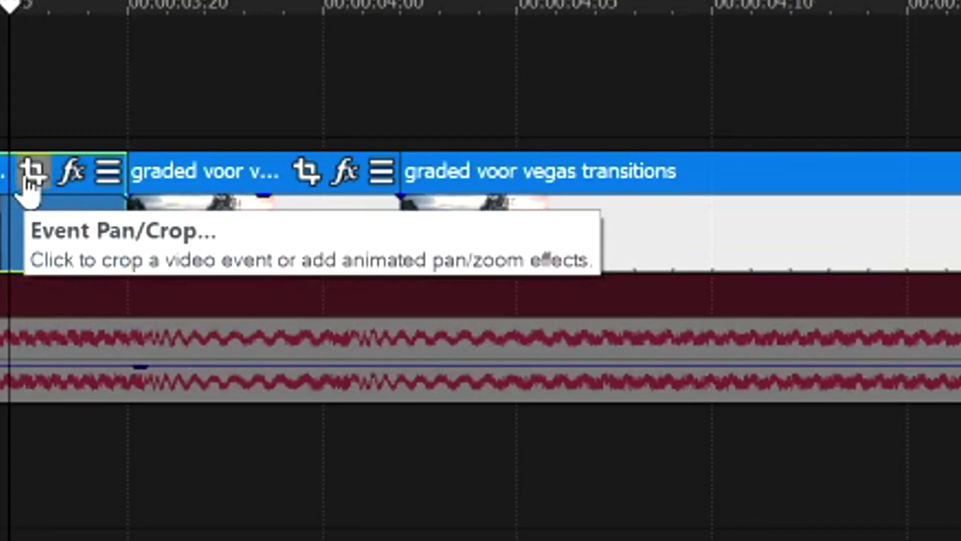
pyautogui.click(573, 335)
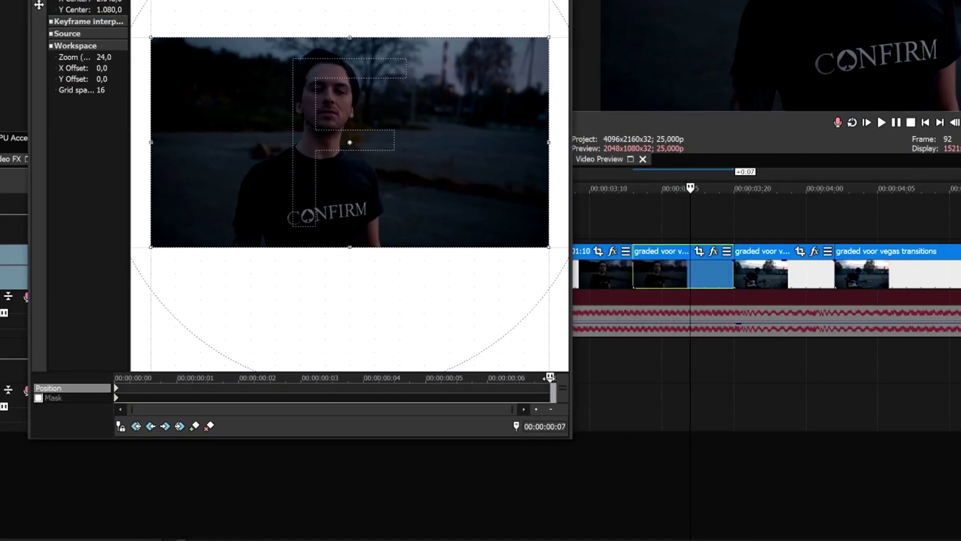
# - Shrink the end-keyframe crop toward the man's face, make the keyframe Smooth, and close Pan/Crop
pyautogui.moveTo(547, 36); pyautogui.dragTo(485, 68)
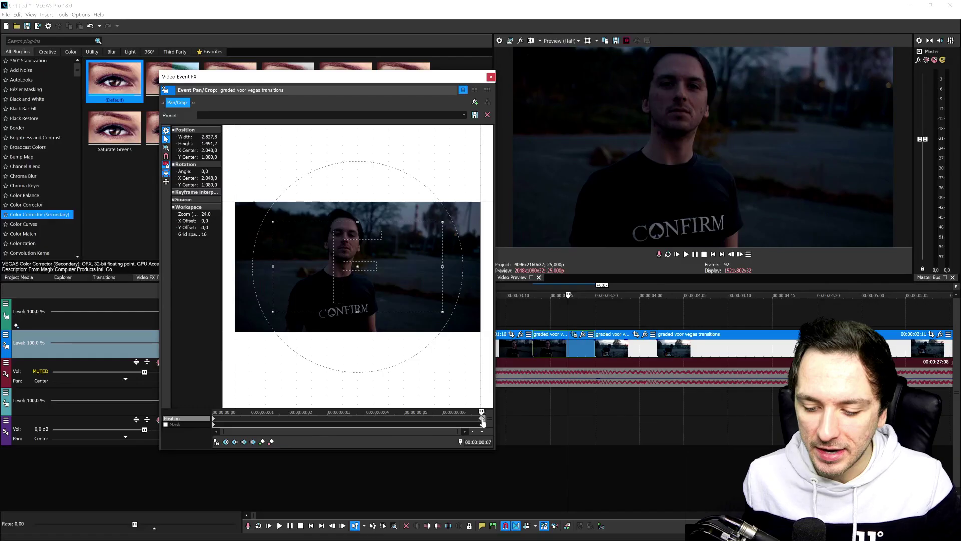
pyautogui.rightClick(482, 423)
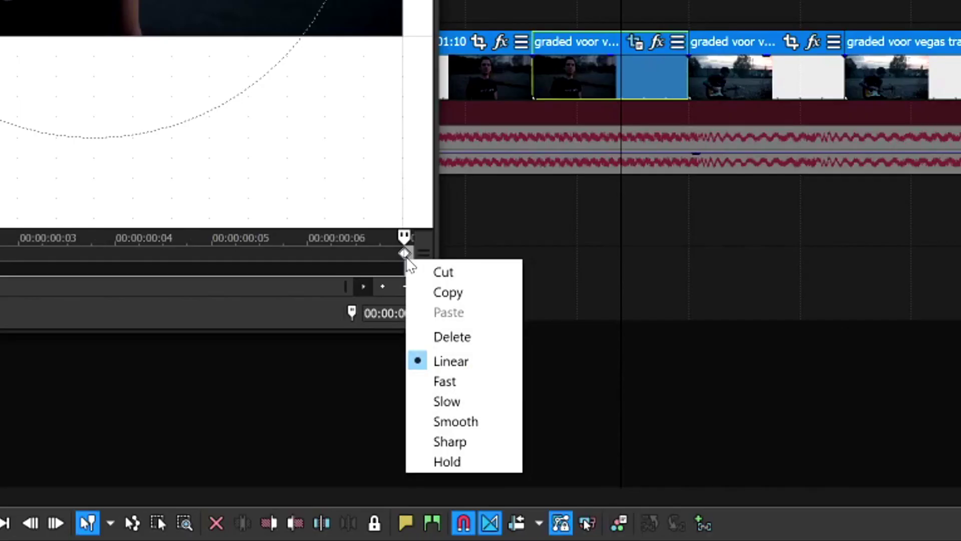
pyautogui.click(492, 421)
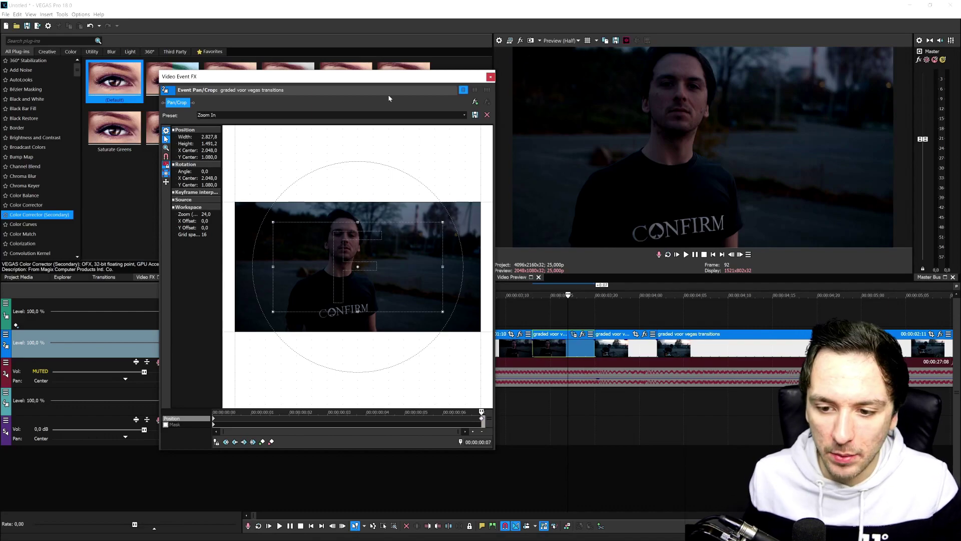
pyautogui.click(490, 77)
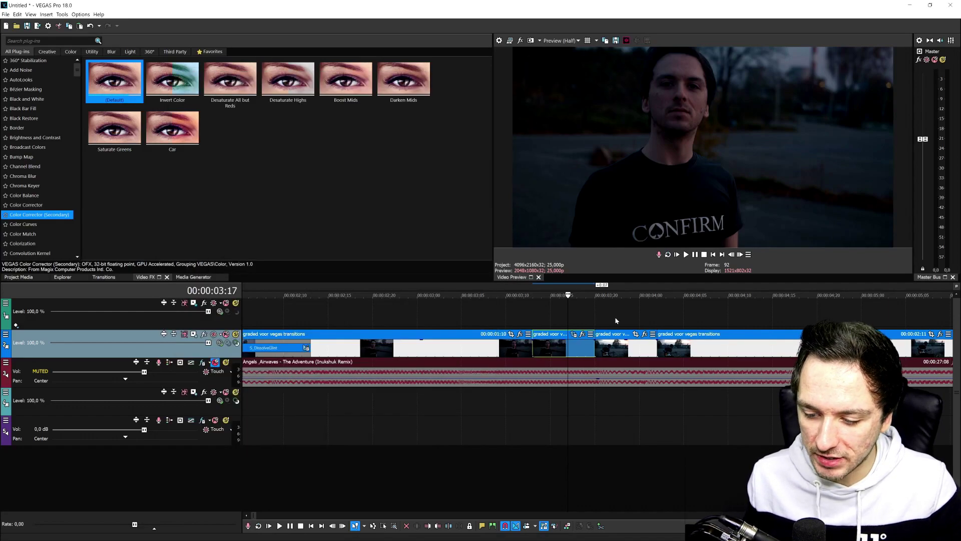
# - Apply the Zoom In Pan/Crop preset to the next clip, restoring full frame six frames in
pyautogui.click(634, 334)
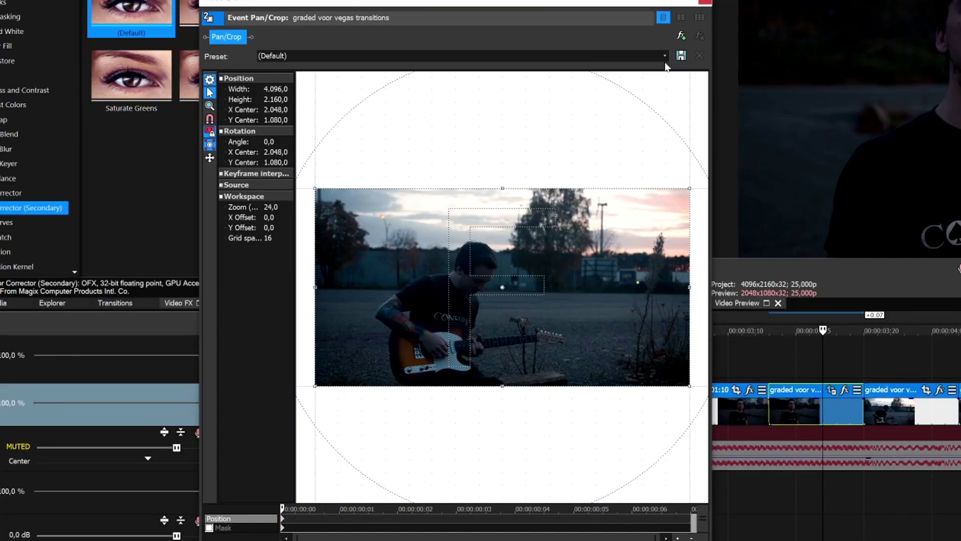
pyautogui.click(665, 57)
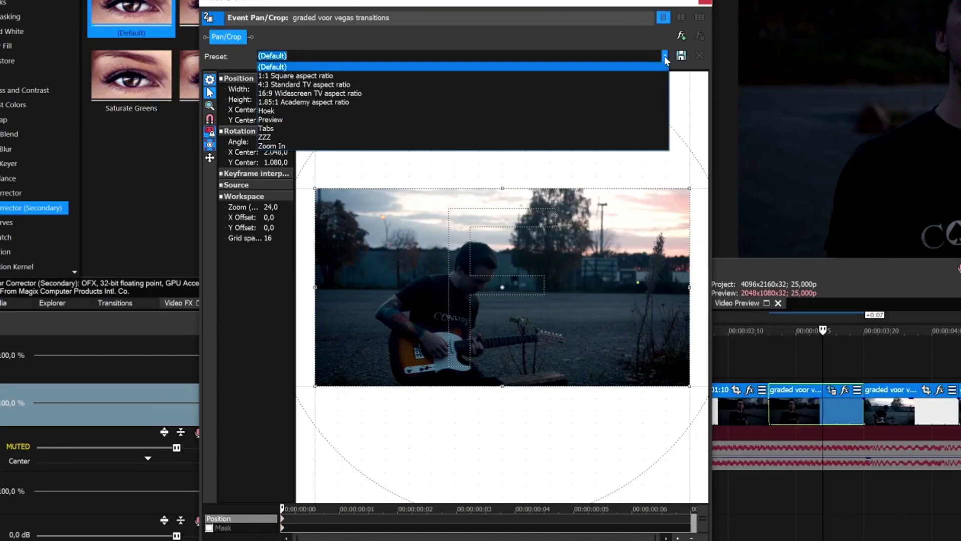
pyautogui.click(617, 146)
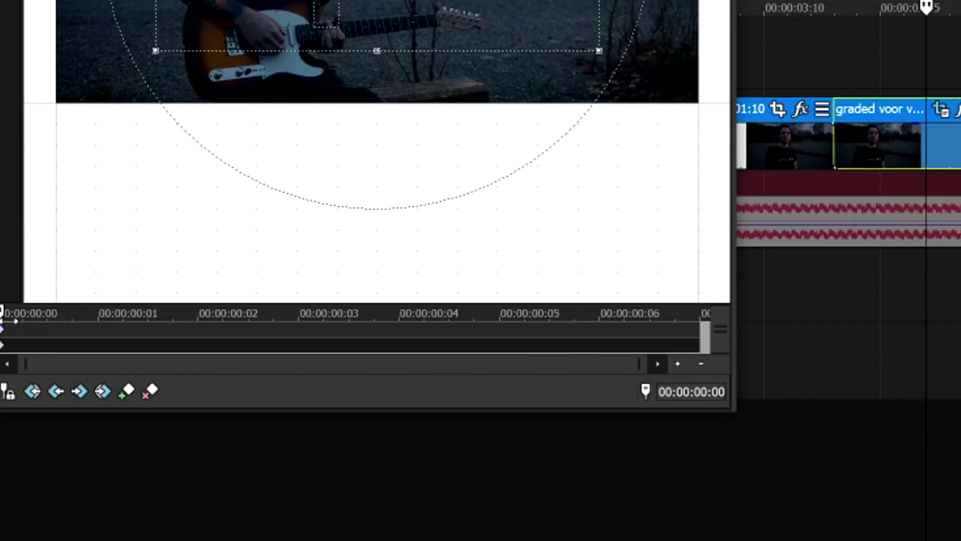
pyautogui.press('space')
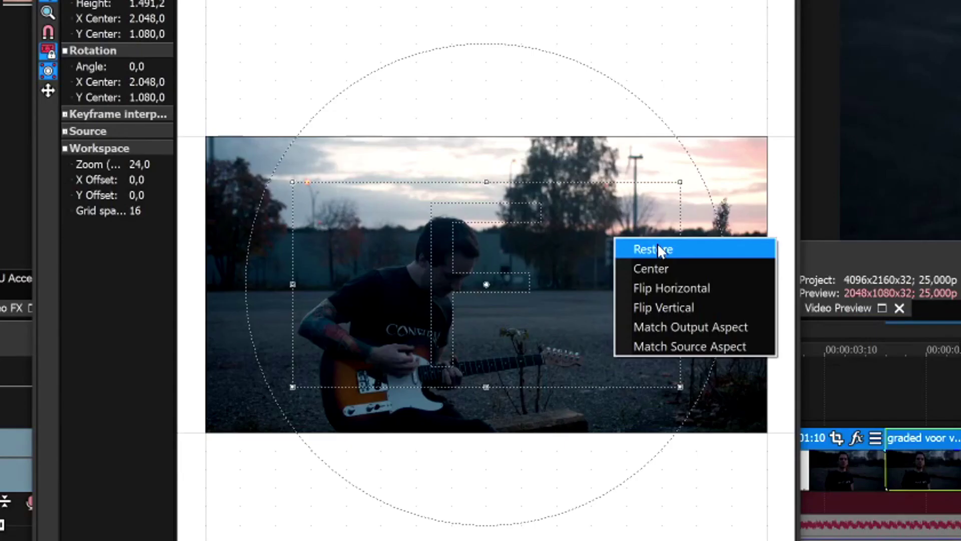
pyautogui.click(657, 246)
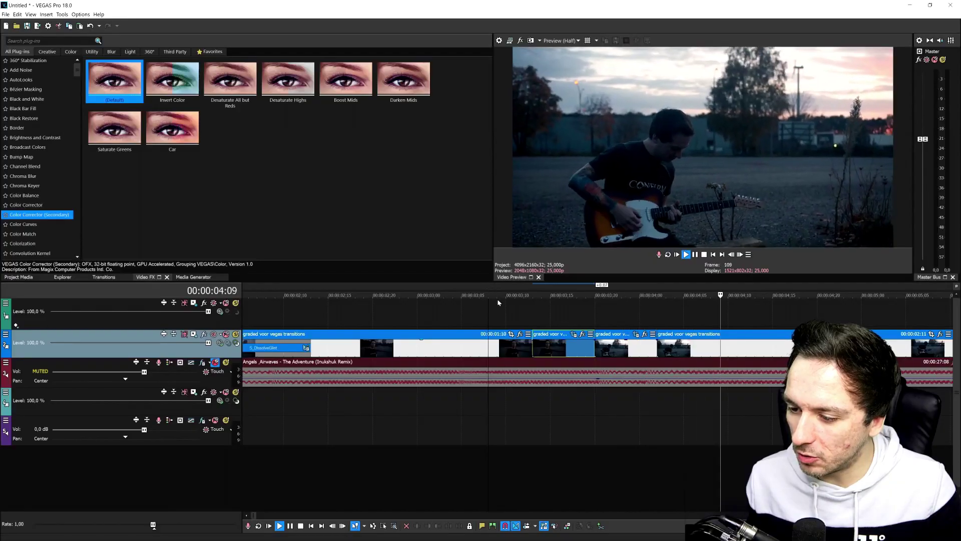
pyautogui.scroll(-5, 498, 302)
pyautogui.press('space')
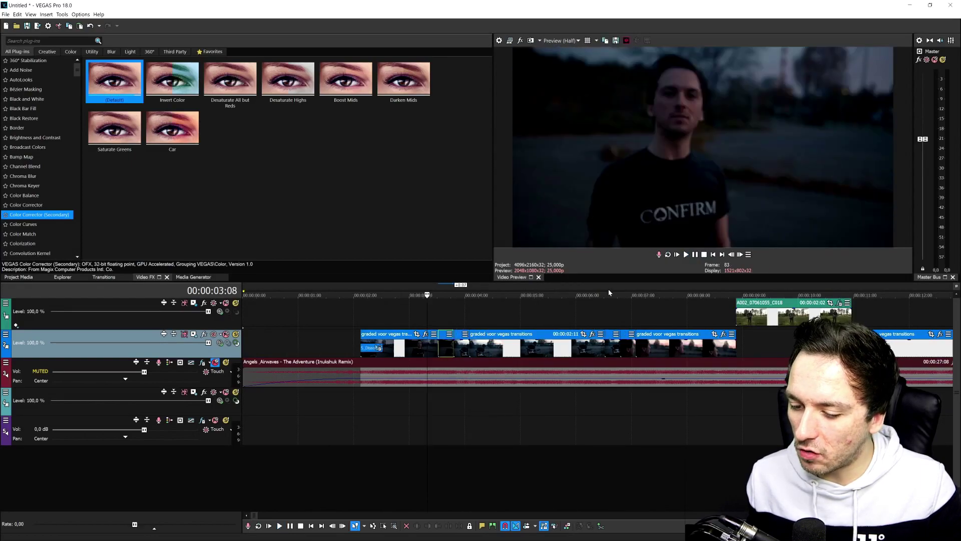
pyautogui.click(602, 290)
pyautogui.press('space')
pyautogui.scroll(3, 629, 297)
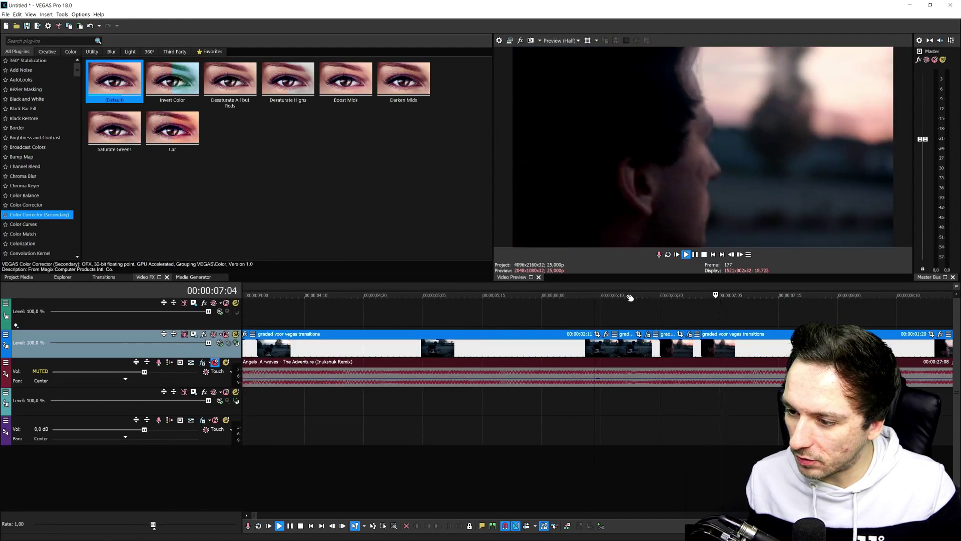
pyautogui.press('space')
pyautogui.click(618, 288)
pyautogui.press('space')
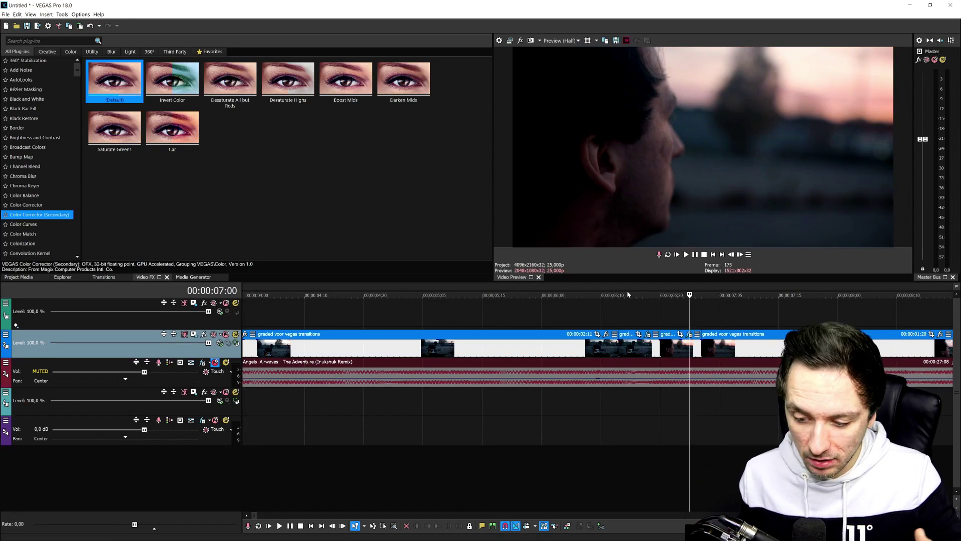
pyautogui.scroll(-3, 627, 293)
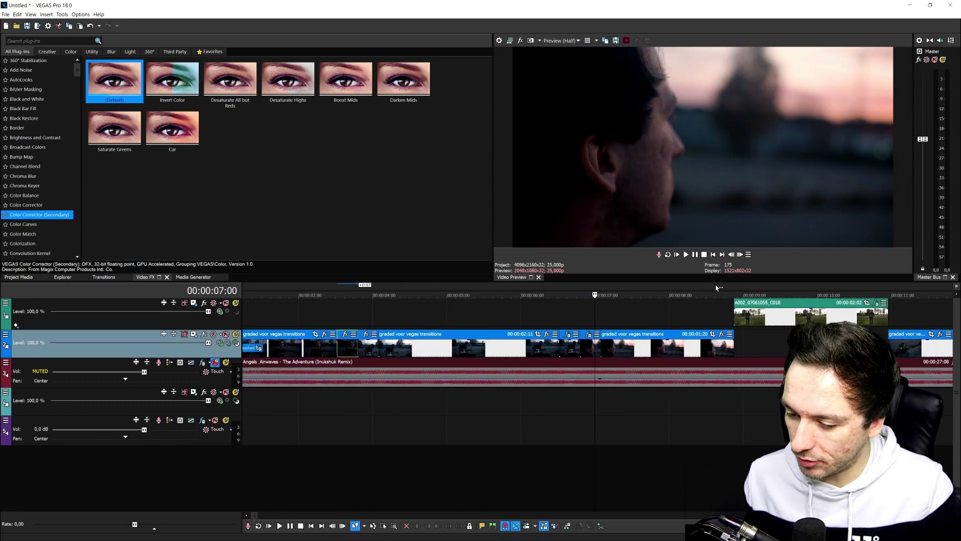
pyautogui.click(694, 295)
pyautogui.press('space')
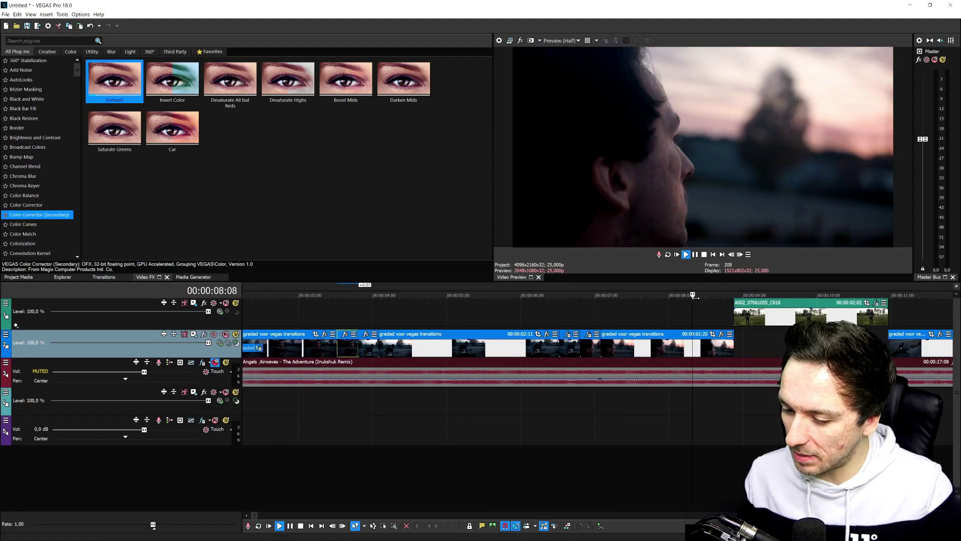
pyautogui.scroll(3, 711, 315)
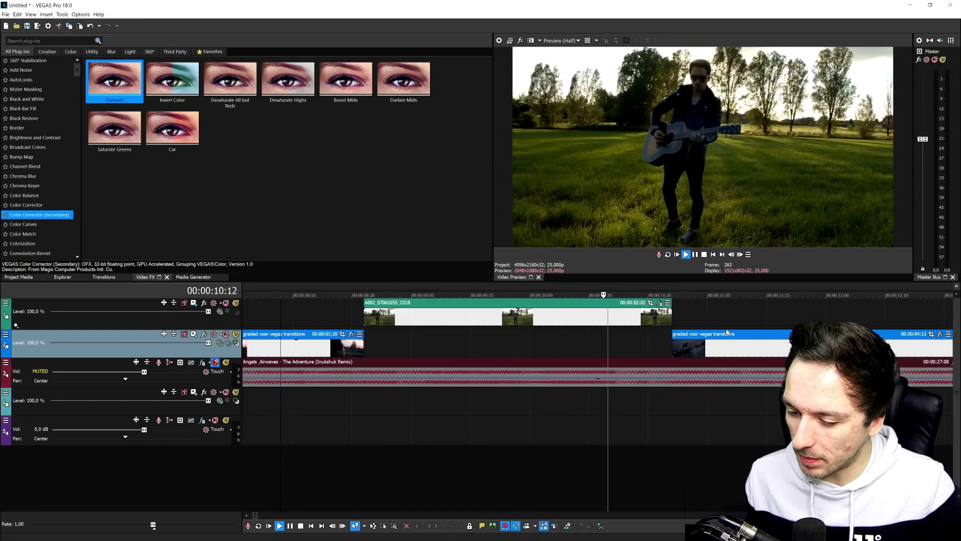
pyautogui.scroll(-3, 727, 331)
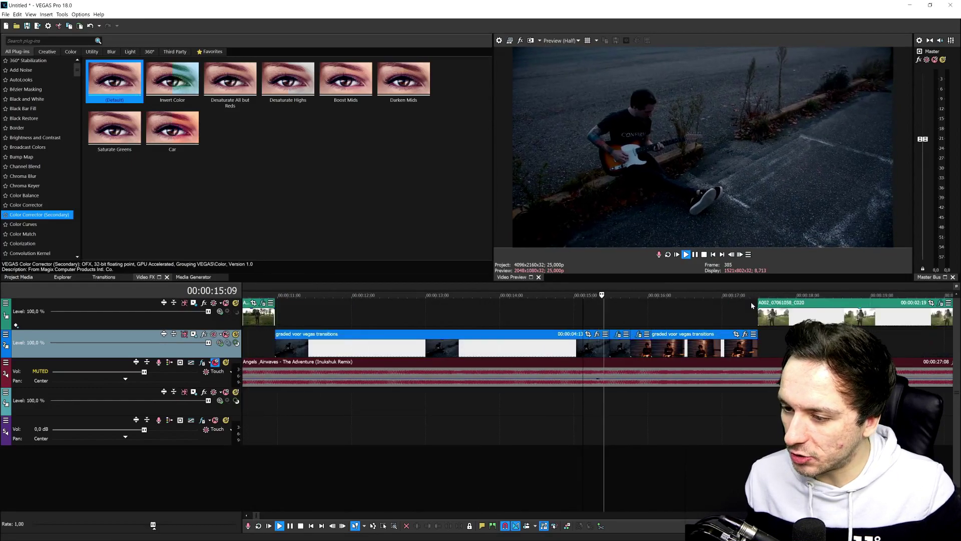
pyautogui.press('space')
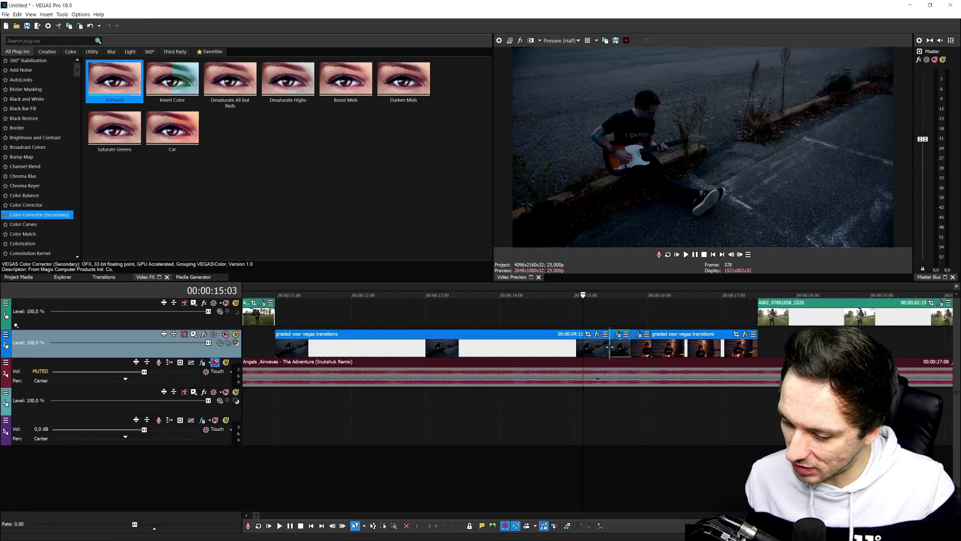
# - Delete the short clip and extend the first clip's end to 15:19
pyautogui.click(610, 346)
pyautogui.scroll(3, 664, 356)
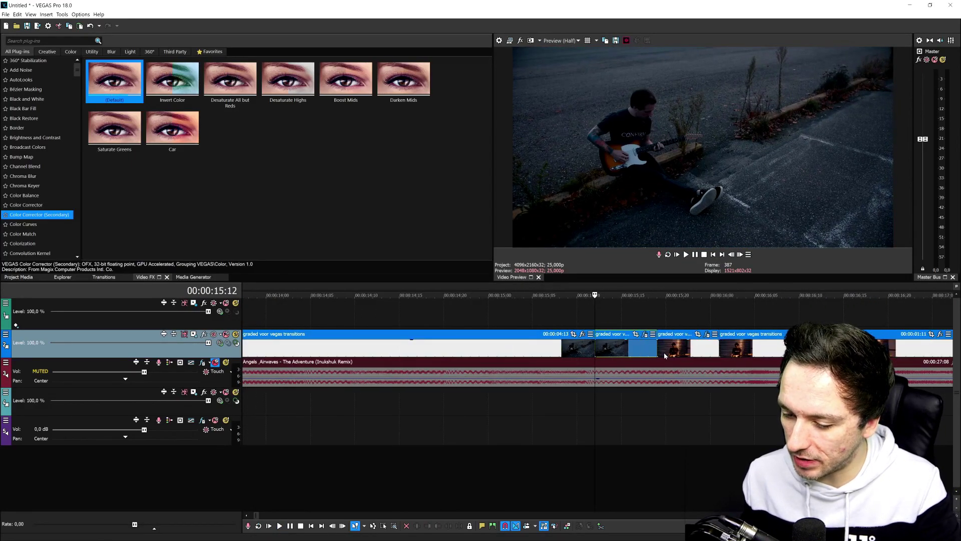
pyautogui.press('Delete')
pyautogui.moveTo(595, 345); pyautogui.dragTo(657, 345)
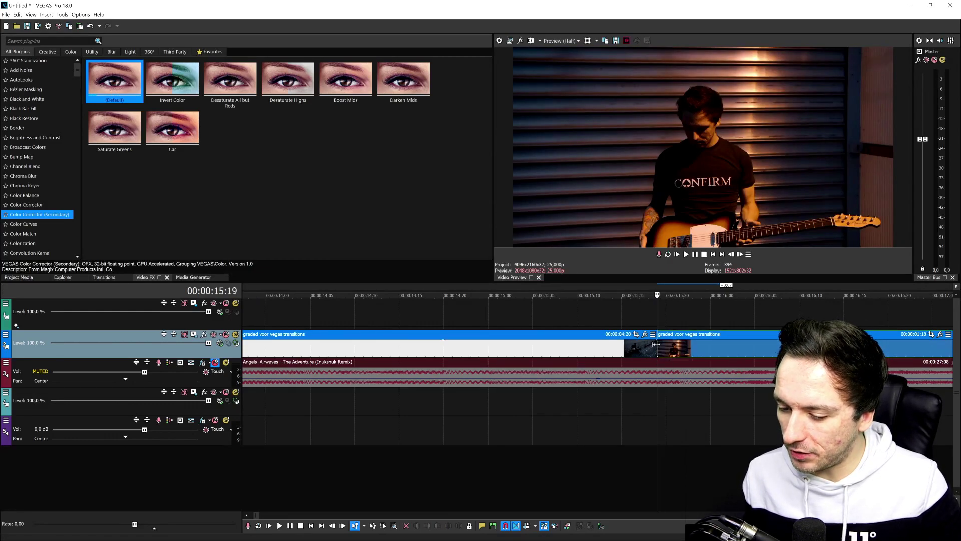
# - Split the clip at 16:01, then step the playhead back to 00:00:15:12
pyautogui.press('space')
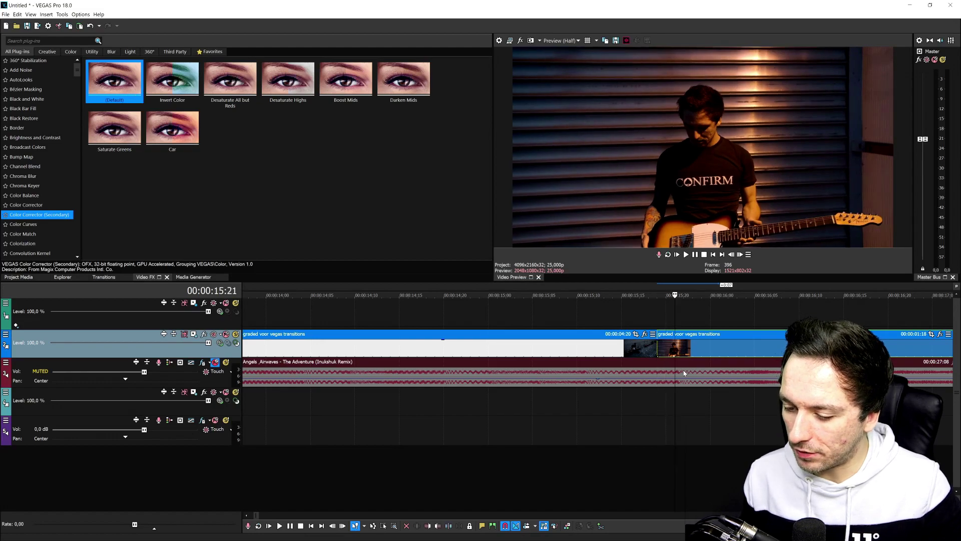
pyautogui.press('Return')
pyautogui.press('s')
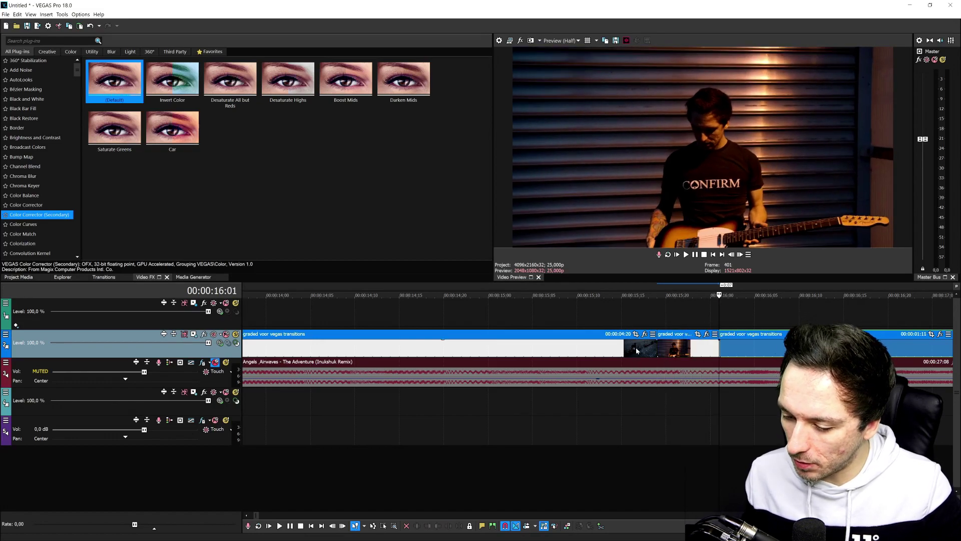
pyautogui.click(655, 348)
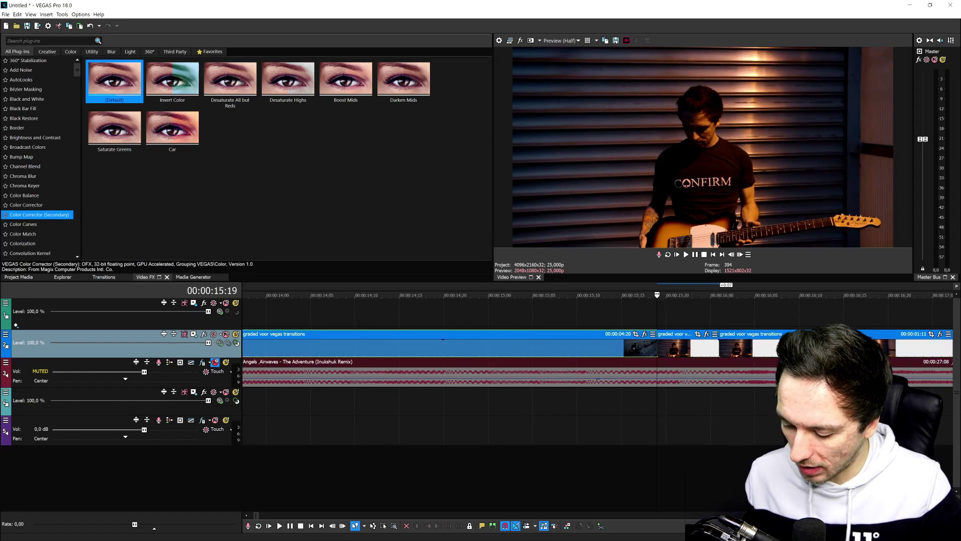
pyautogui.press('Left')
pyautogui.press('Left')
pyautogui.press('Left')
pyautogui.press('Left')
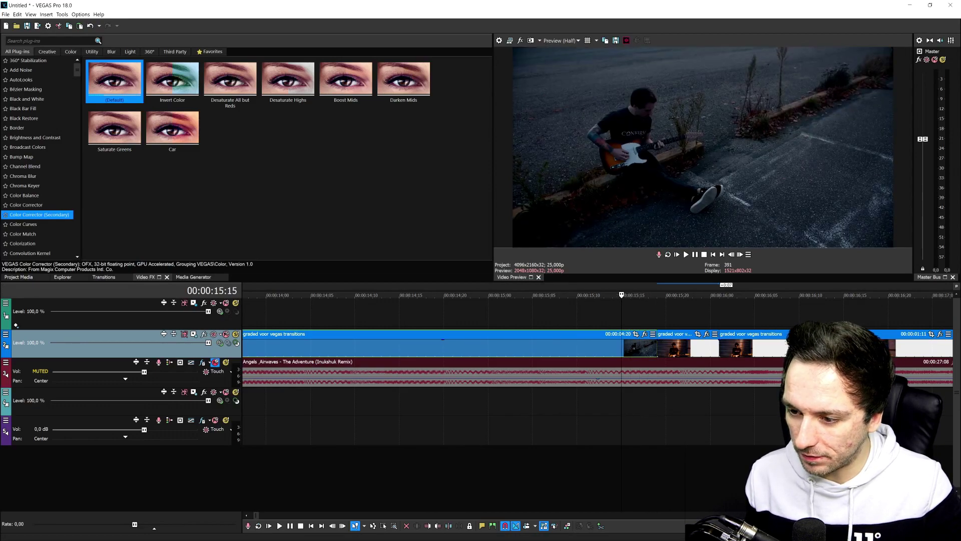
pyautogui.press('Right')
pyautogui.press('Right')
pyautogui.press('Left')
pyautogui.press('Left')
pyautogui.press('Left')
pyautogui.press('Left')
pyautogui.press('Left')
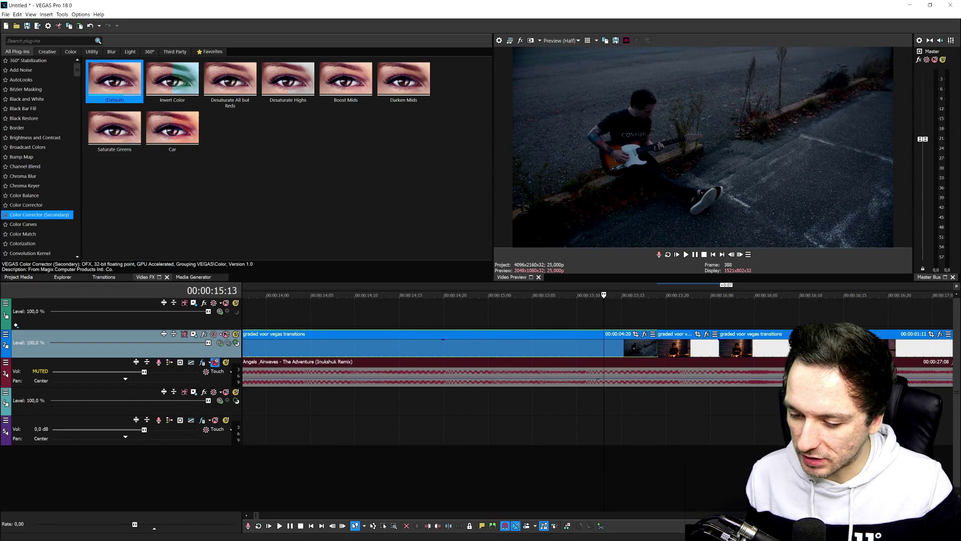
# - Split the clip at 15:12 and shrink its Pan/Crop frame at the last keyframe to zoom in
pyautogui.press('s')
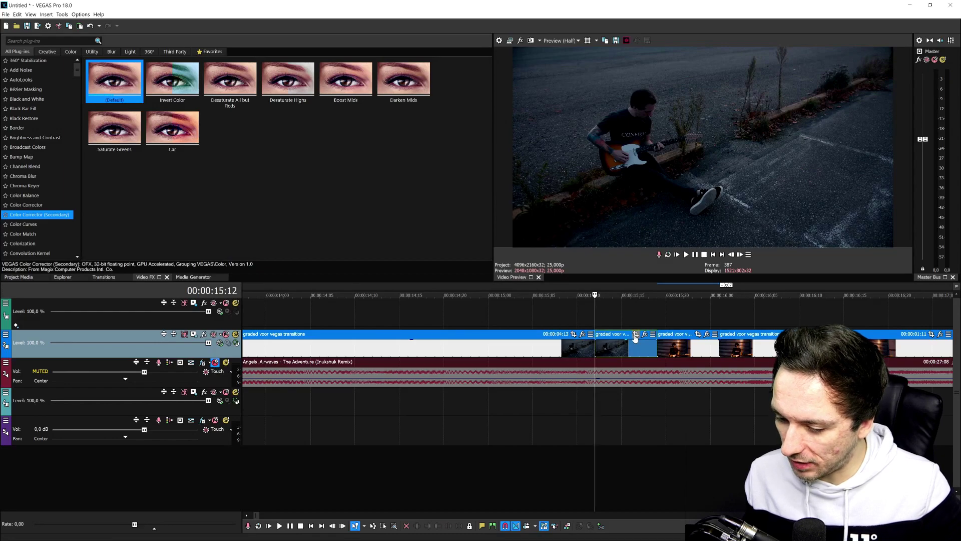
pyautogui.click(636, 334)
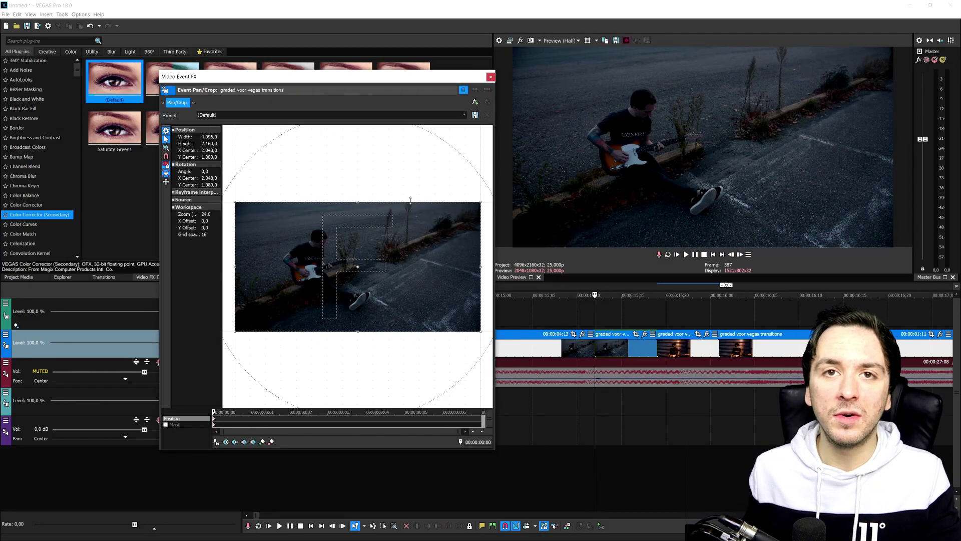
pyautogui.moveTo(421, 419); pyautogui.dragTo(535, 418)
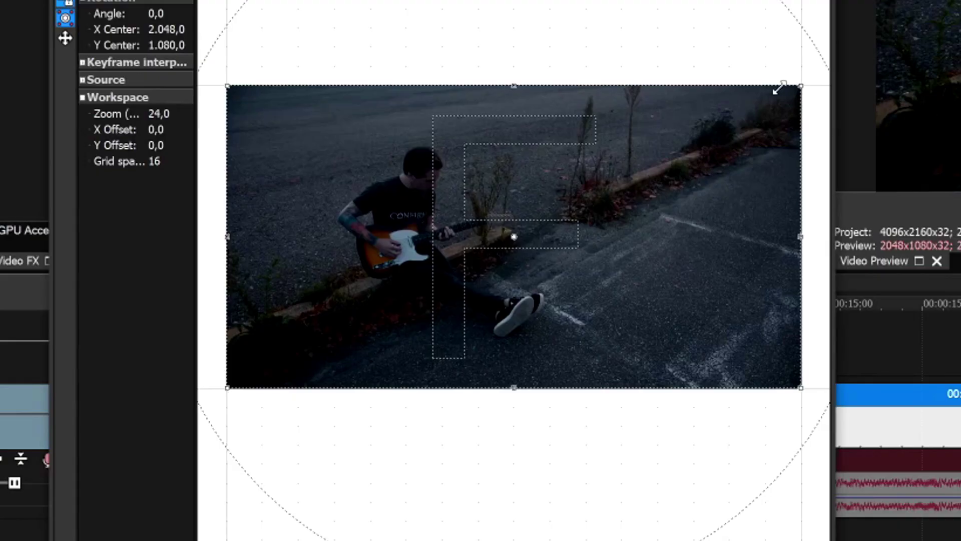
pyautogui.moveTo(478, 203); pyautogui.dragTo(408, 237)
pyautogui.moveTo(633, 169); pyautogui.dragTo(669, 162)
# - Try Flip Vertical on the crop frame twice, then Restore it at the end keyframe
pyautogui.rightClick(571, 213)
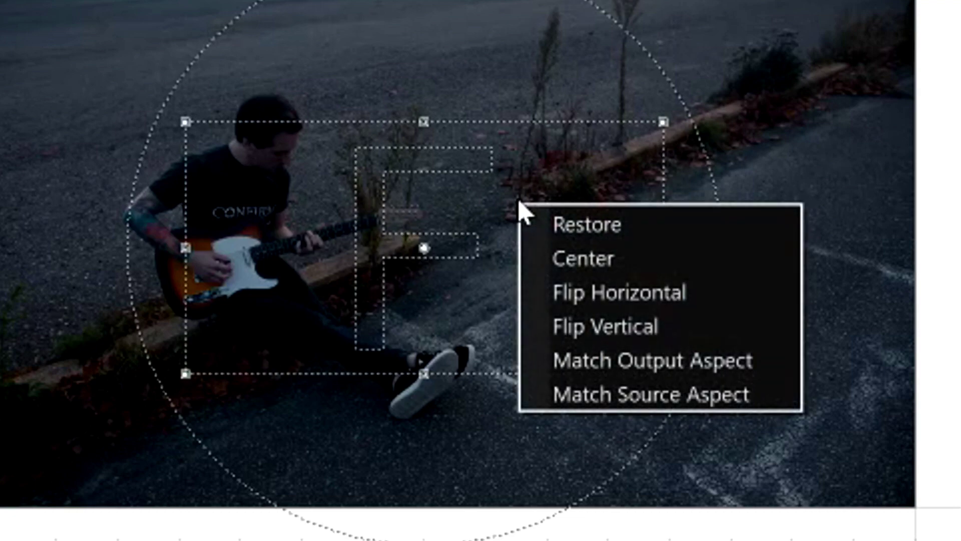
pyautogui.click(711, 330)
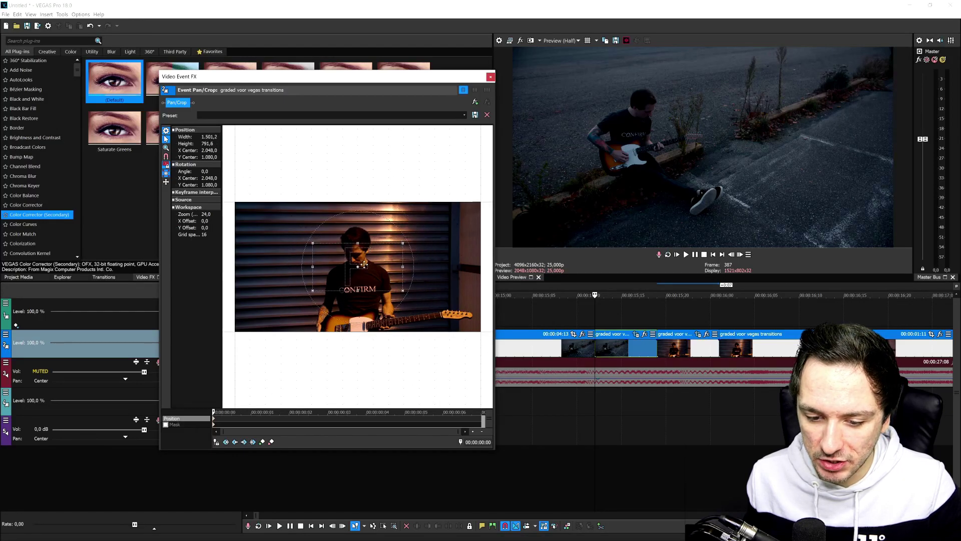
pyautogui.rightClick(364, 264)
pyautogui.click(414, 297)
pyautogui.moveTo(419, 421); pyautogui.dragTo(481, 420)
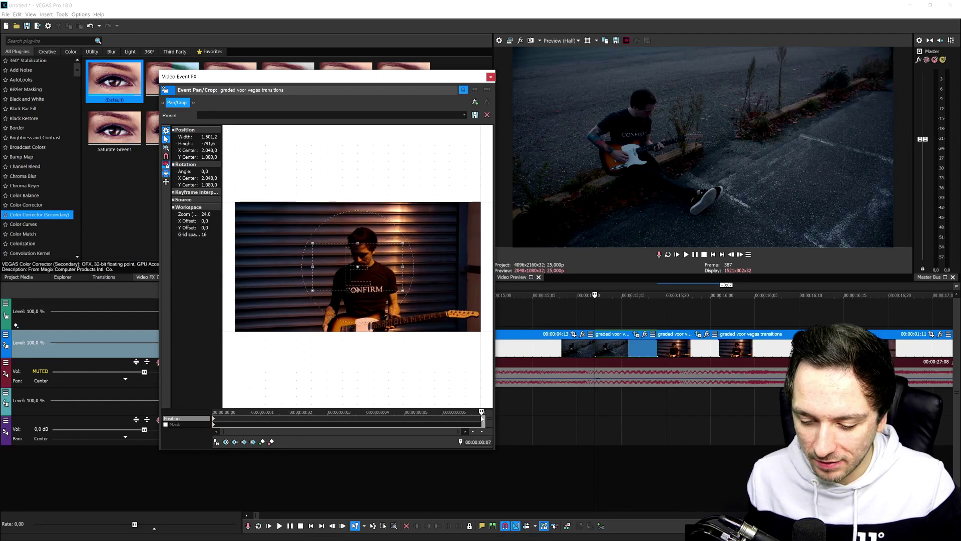
pyautogui.rightClick(385, 221)
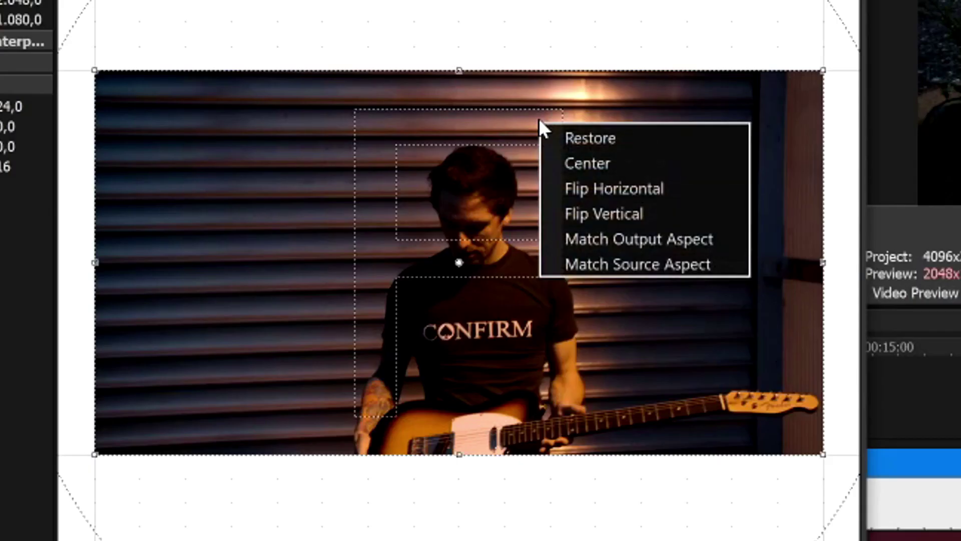
pyautogui.click(402, 224)
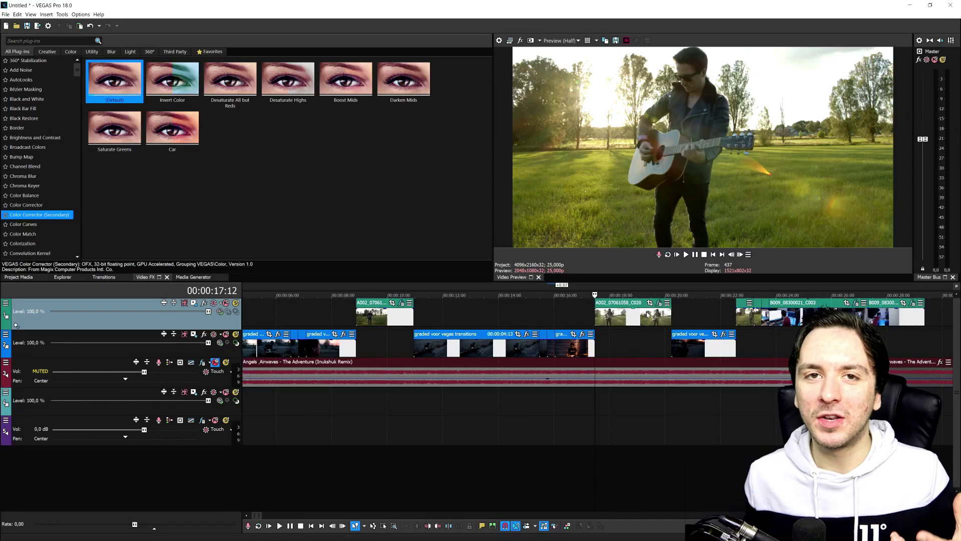
pyautogui.scroll(-2, 659, 331)
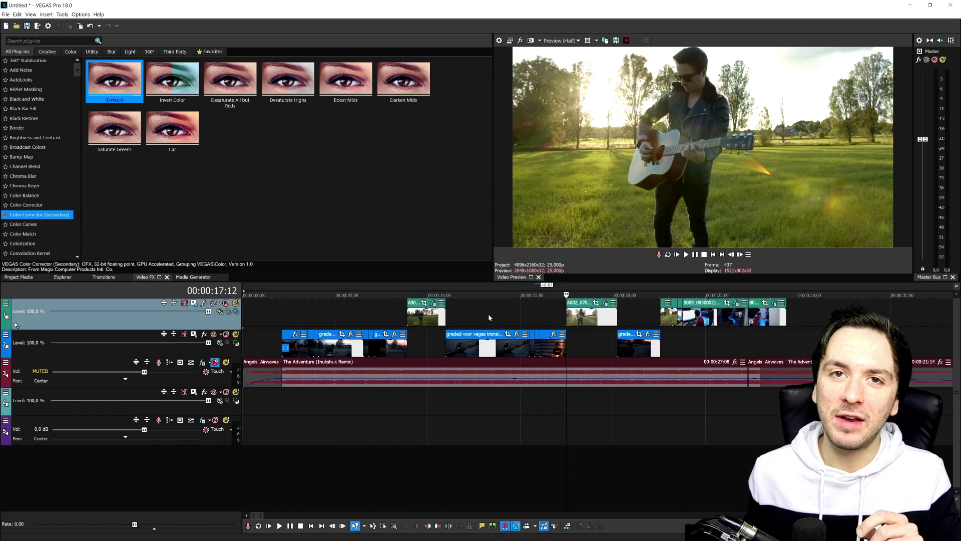
pyautogui.scroll(2, 526, 319)
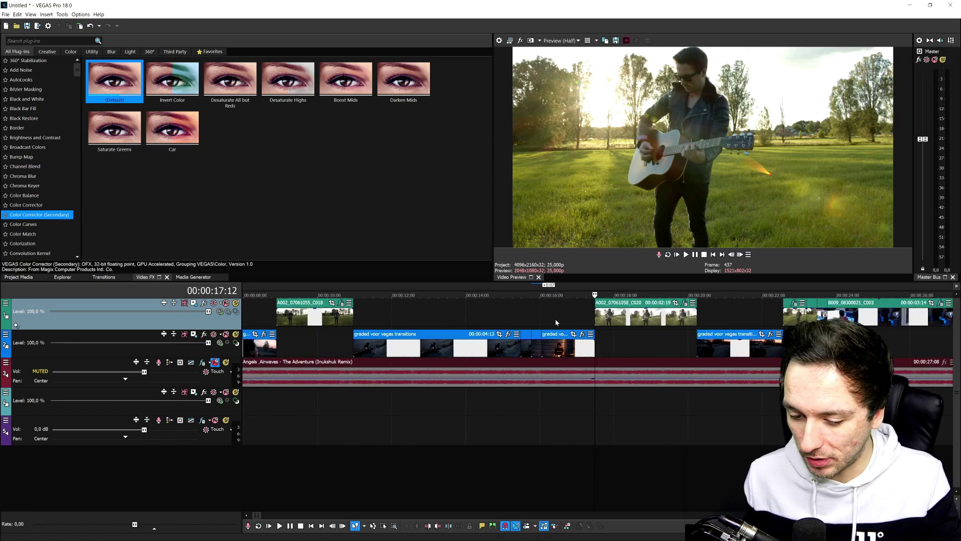
pyautogui.scroll(-2, 554, 319)
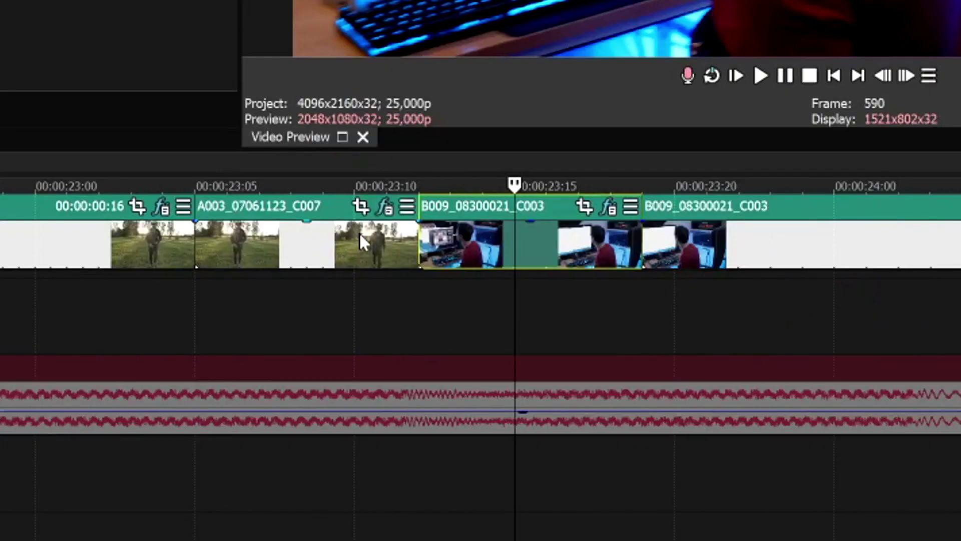
# - Add the 'slide down A' plug-in chain to the A003_07061123_C007 clip's Event FX
pyautogui.click(290, 234)
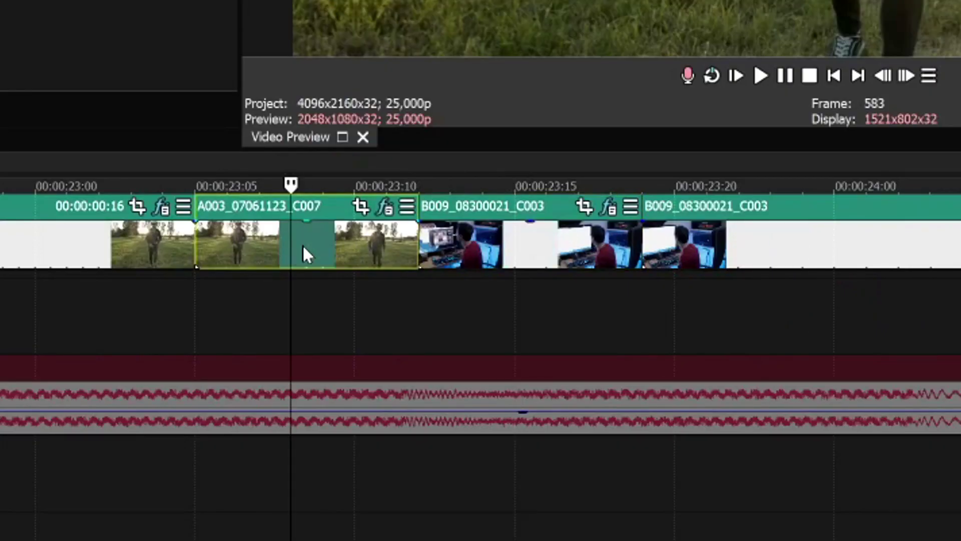
pyautogui.click(437, 241)
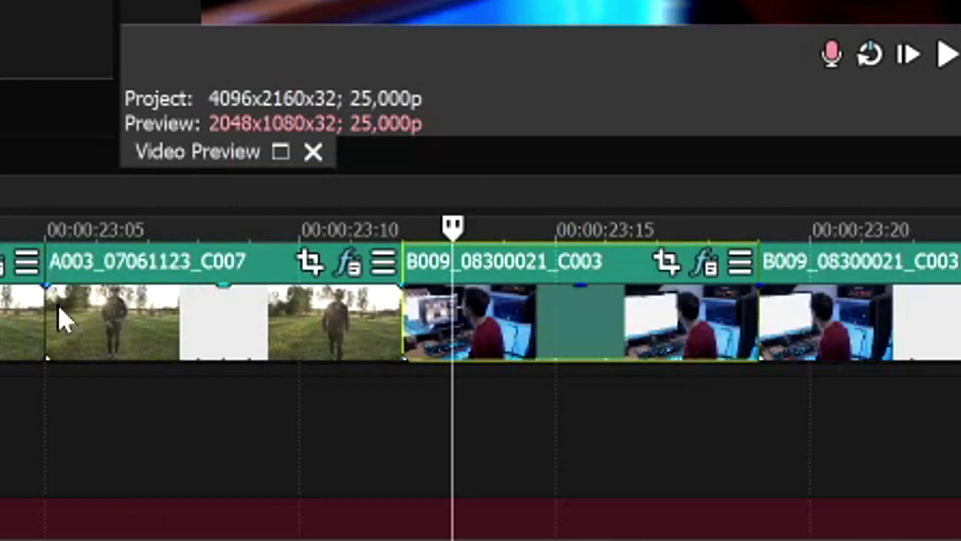
pyautogui.click(59, 311)
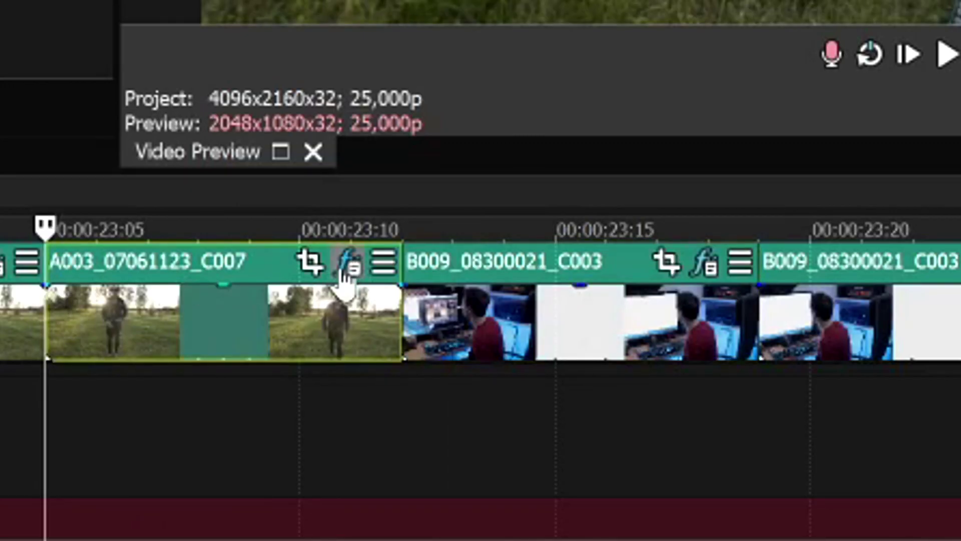
pyautogui.click(345, 265)
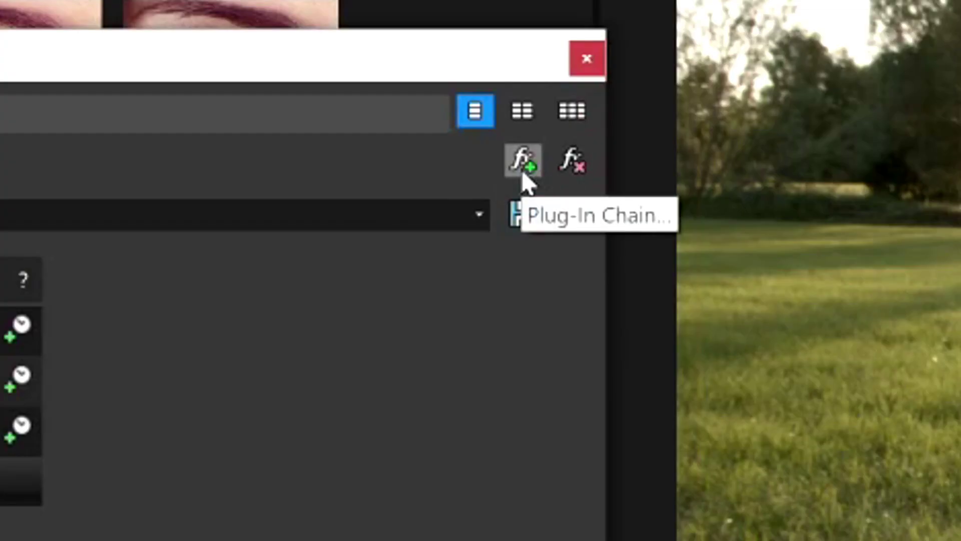
pyautogui.click(523, 175)
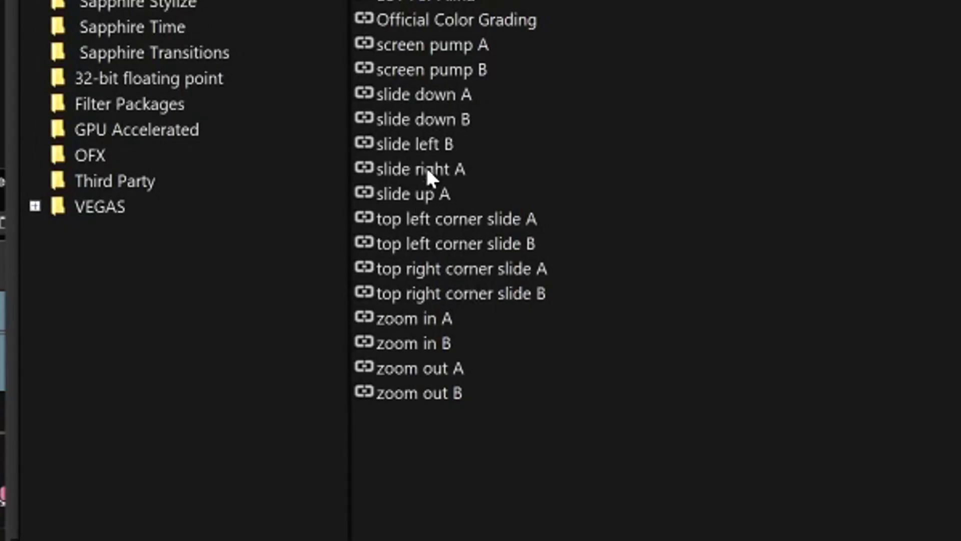
pyautogui.click(444, 98)
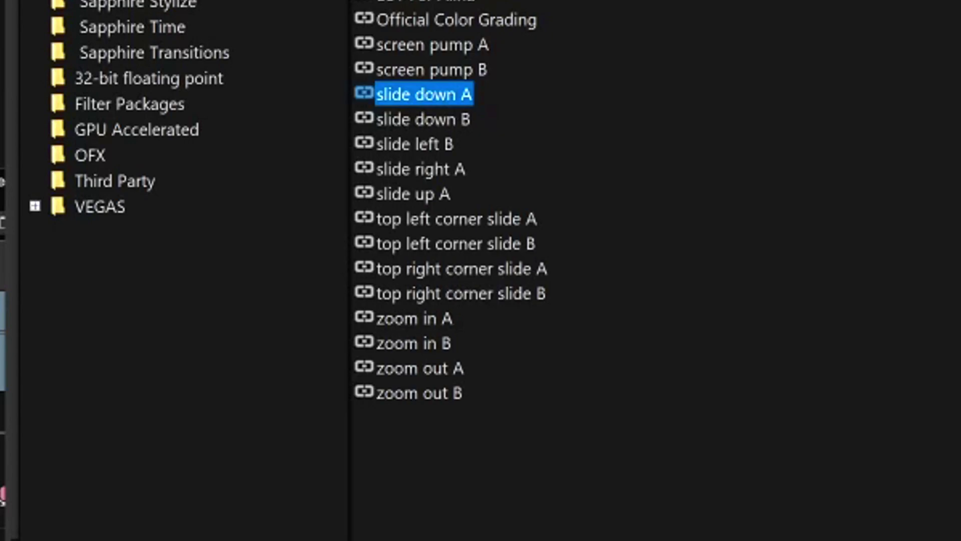
pyautogui.click(488, 271)
pyautogui.click(468, 183)
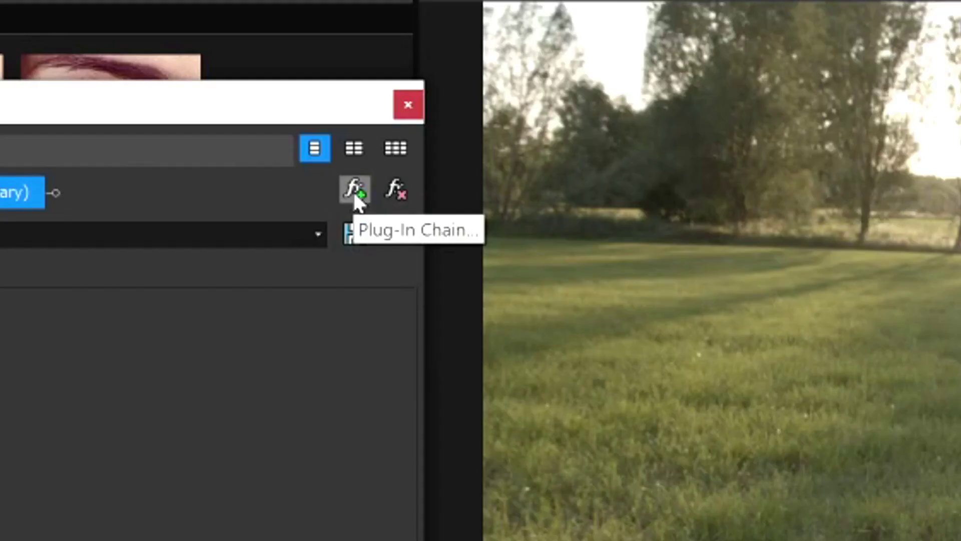
pyautogui.click(353, 190)
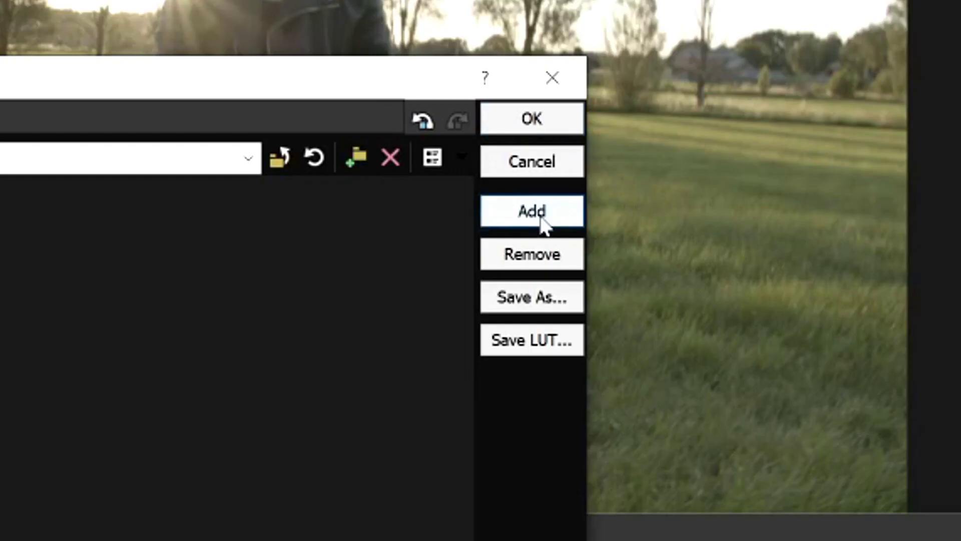
pyautogui.click(536, 118)
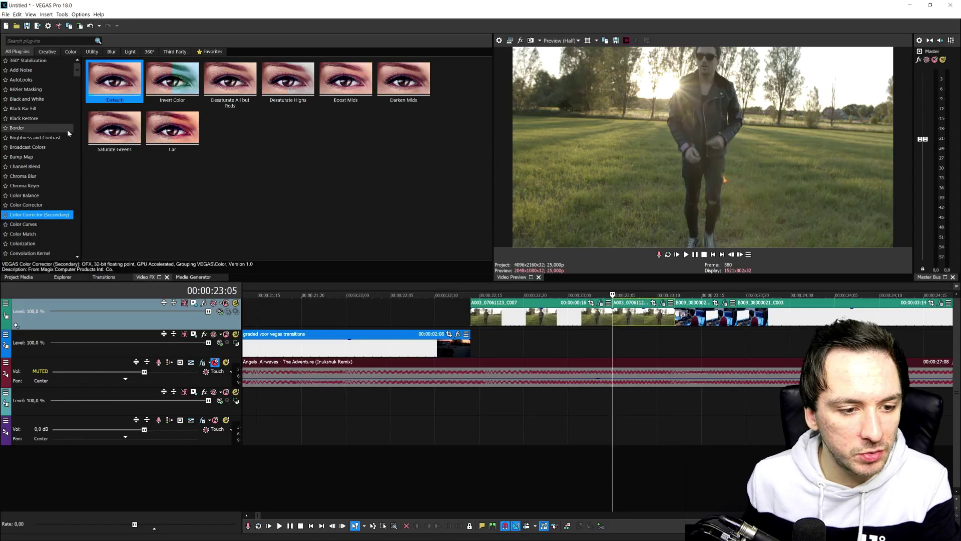
# - Drag the Brightness and Contrast 'Contrast' preset onto the A003 clip
pyautogui.click(35, 137)
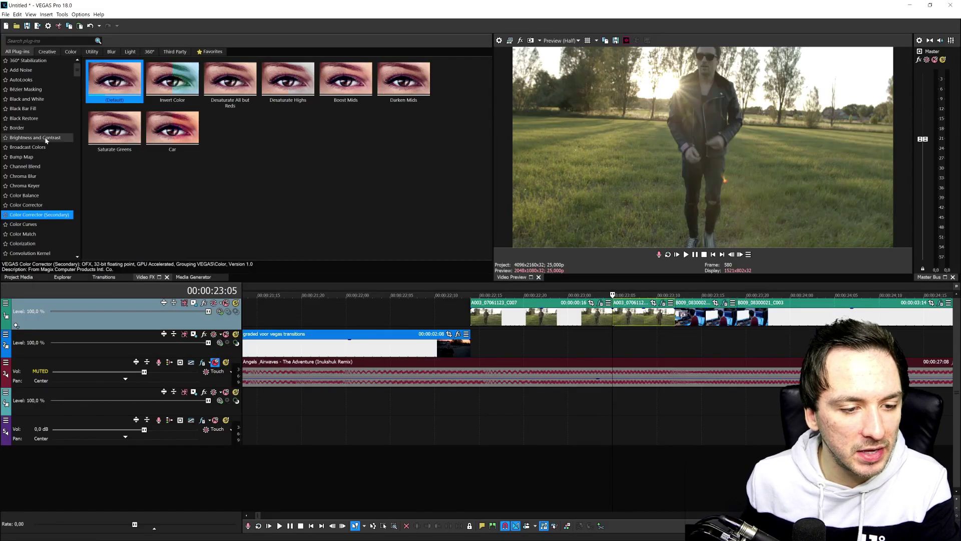
pyautogui.click(345, 130)
pyautogui.moveTo(649, 310); pyautogui.dragTo(648, 311)
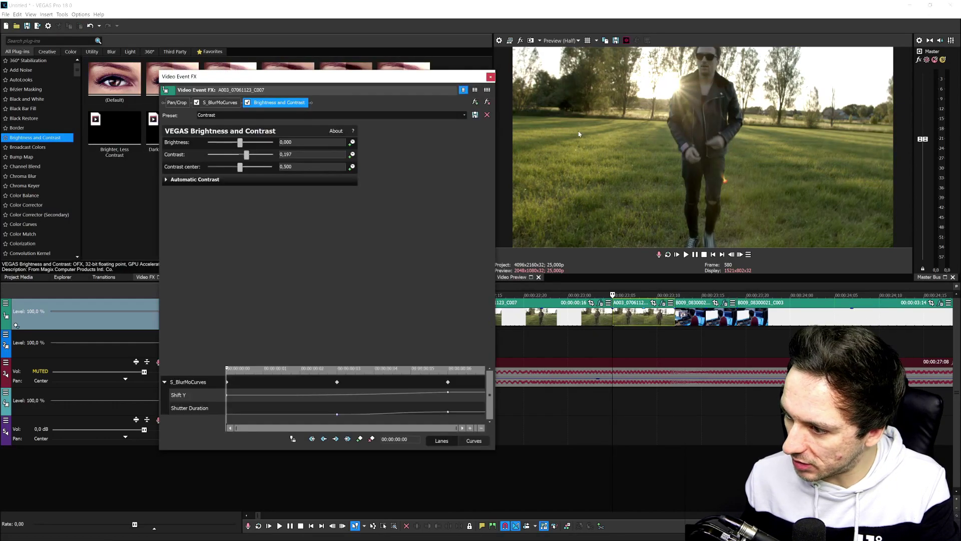
pyautogui.click(490, 77)
pyautogui.moveTo(701, 321); pyautogui.dragTo(701, 322)
pyautogui.click(488, 75)
# - Play back the edit, then open interpolation options for the first Pan/Crop keyframe
pyautogui.press('space')
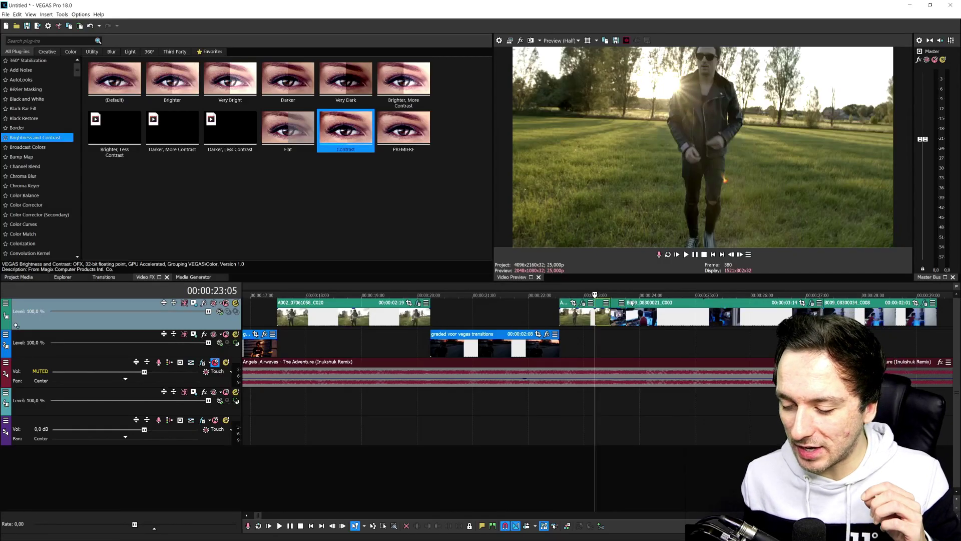
pyautogui.scroll(-2, 629, 323)
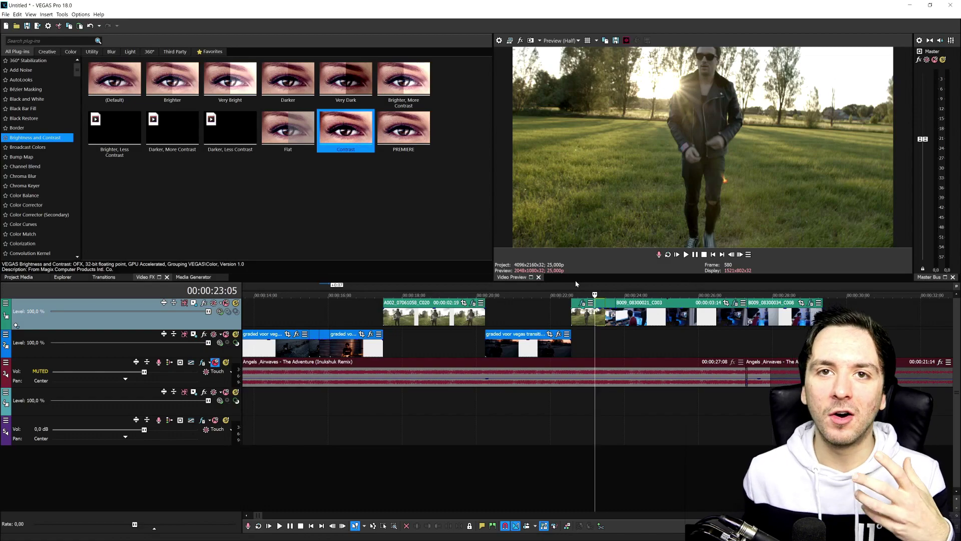
pyautogui.scroll(-2, 529, 380)
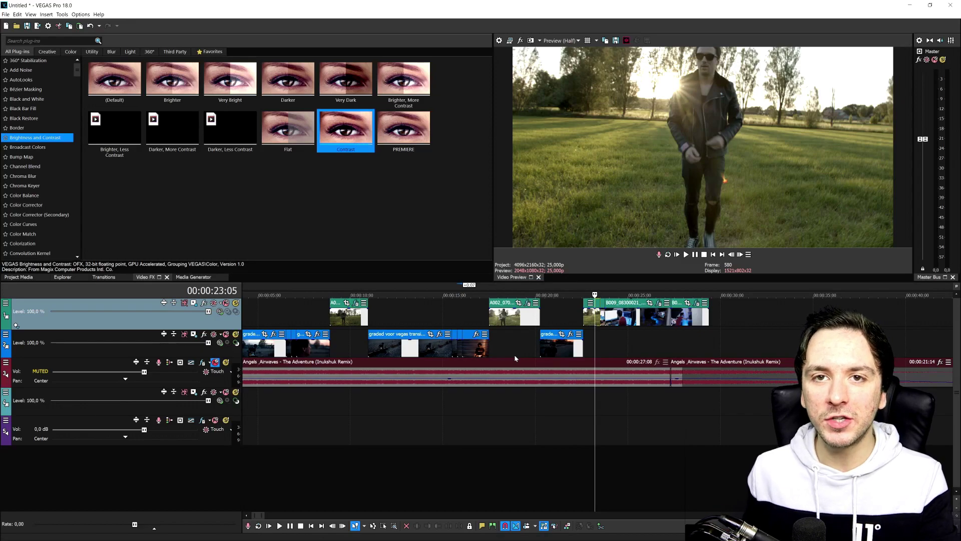
pyautogui.scroll(5, 617, 329)
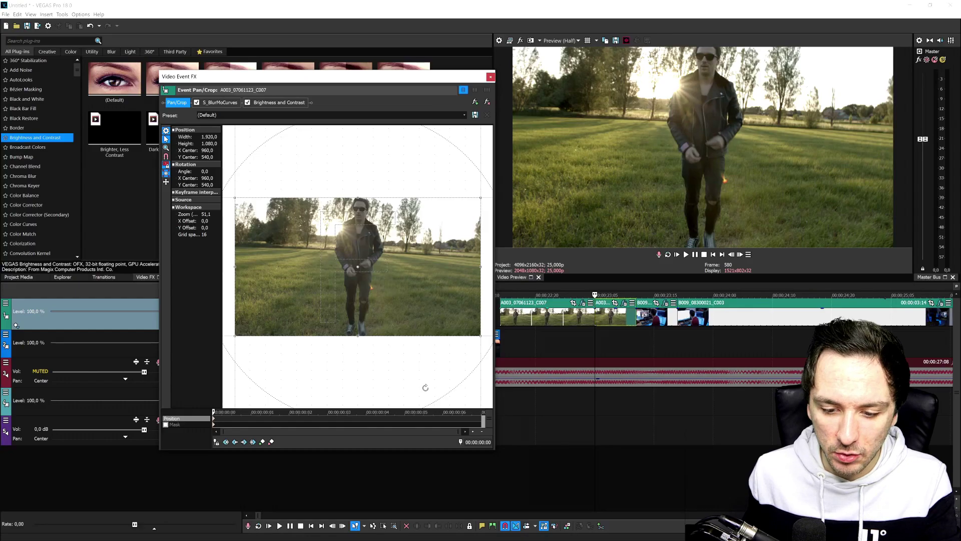
pyautogui.rightClick(215, 419)
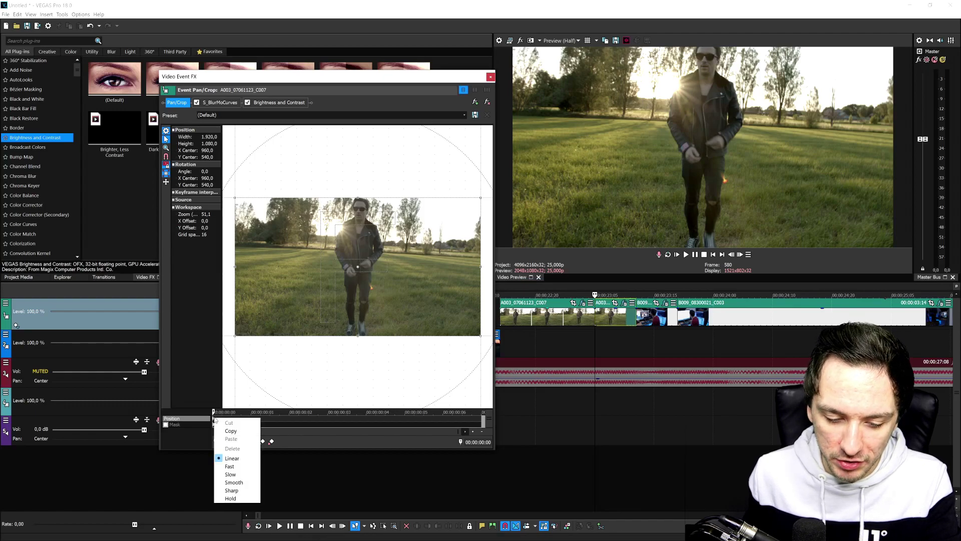